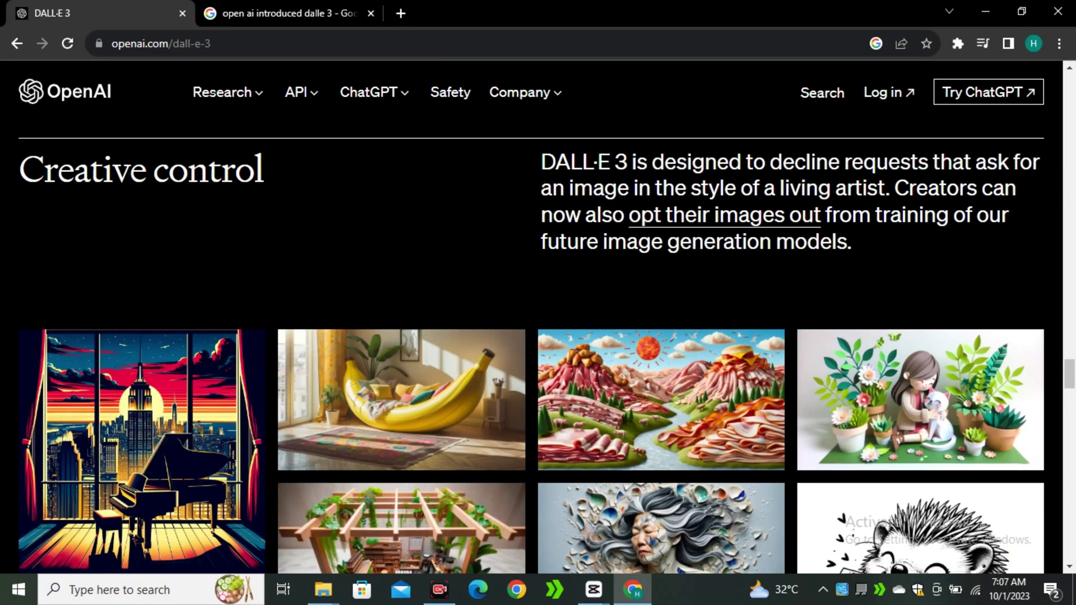
Look through the sample image gallery under Creative control on the DALL·E 3 page
{"action": "scroll", "coordinate": [532, 347], "scroll_direction": "down", "scroll_amount": 10}
{"action": "scroll", "coordinate": [532, 348], "scroll_direction": "down", "scroll_amount": 5}
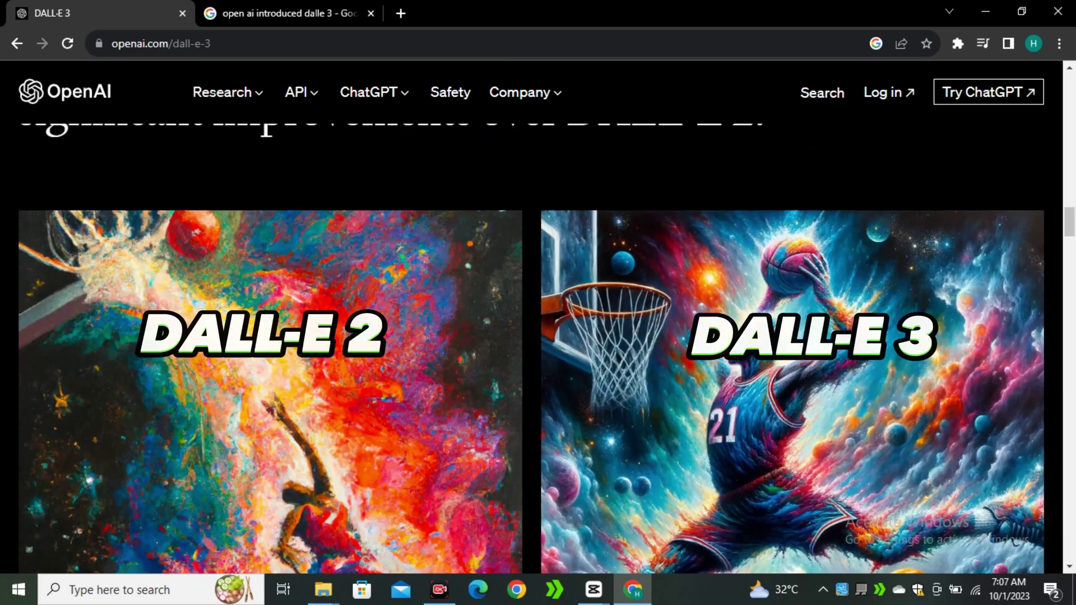
{"action": "scroll", "coordinate": [532, 347], "scroll_direction": "down", "scroll_amount": 2}
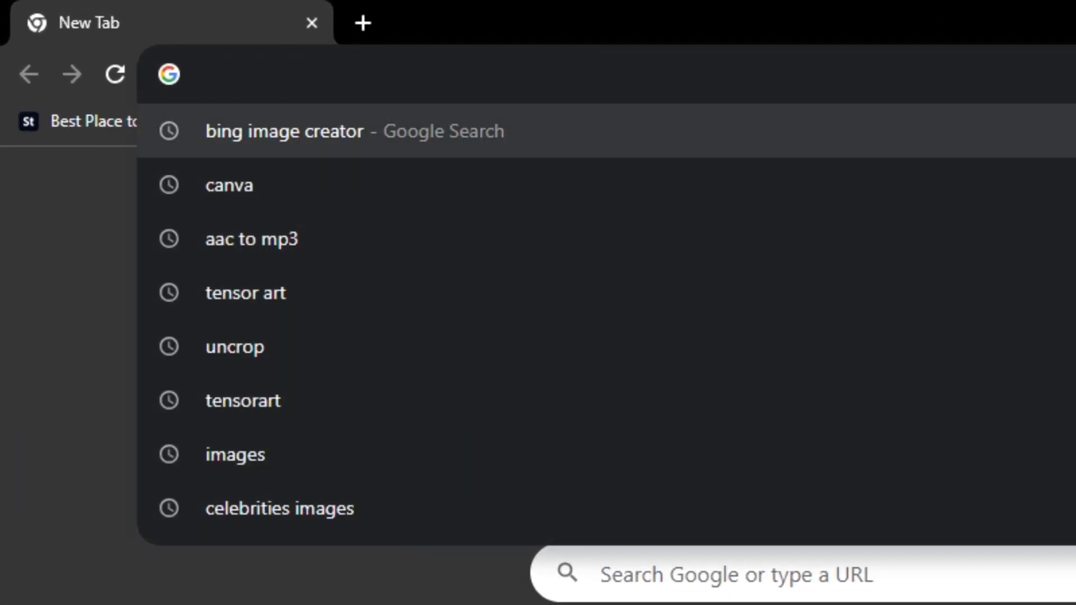
Search for "bing image creator" and browse the example images under Explore ideas on the Image Creator page
{"action": "key", "text": "Return"}
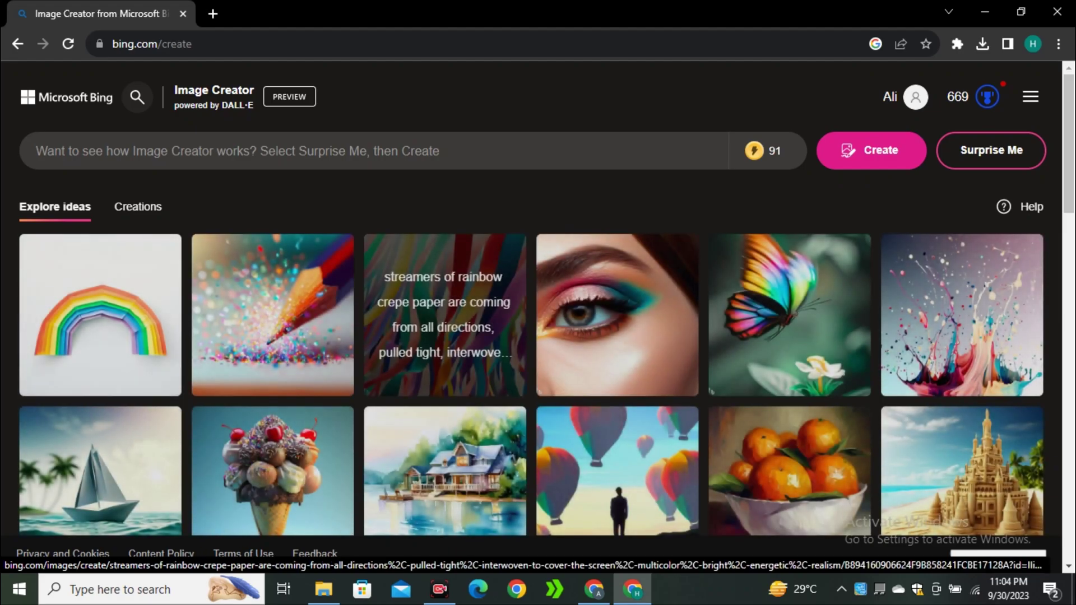
{"action": "scroll", "coordinate": [445, 317], "scroll_direction": "down", "scroll_amount": 3}
{"action": "scroll", "coordinate": [445, 317], "scroll_direction": "down", "scroll_amount": 3}
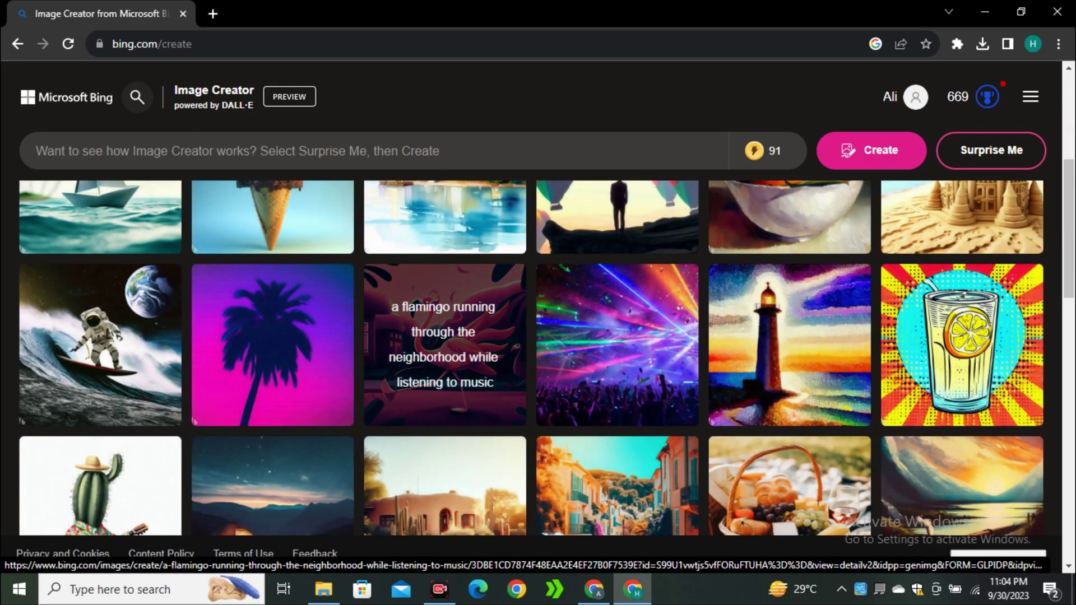
{"action": "scroll", "coordinate": [445, 317], "scroll_direction": "down", "scroll_amount": 4}
{"action": "scroll", "coordinate": [275, 314], "scroll_direction": "up", "scroll_amount": 8}
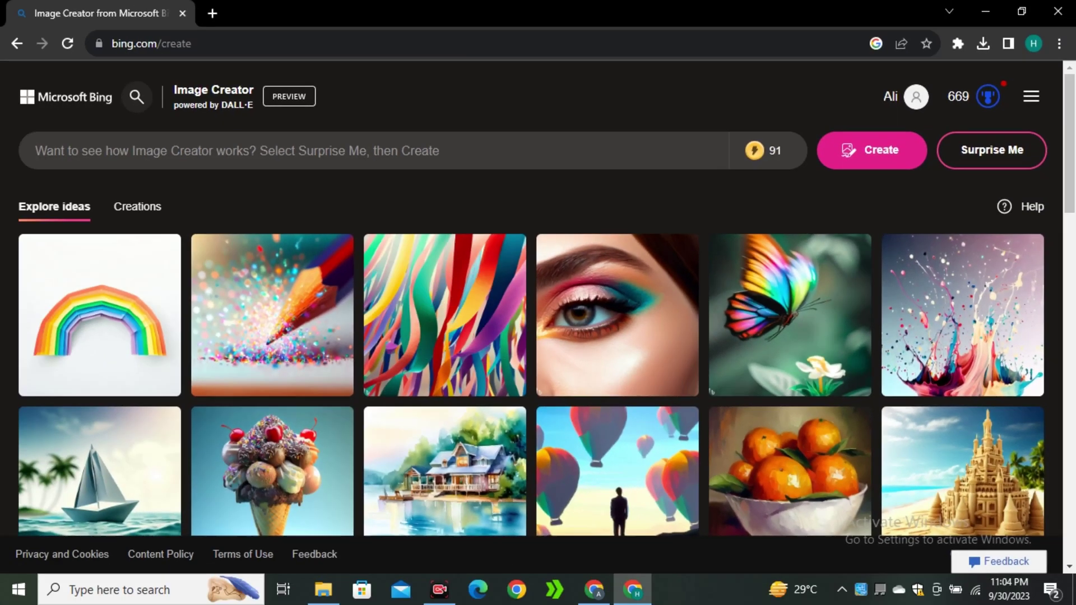
{"action": "scroll", "coordinate": [445, 313], "scroll_direction": "down", "scroll_amount": 3}
{"action": "scroll", "coordinate": [445, 314], "scroll_direction": "down", "scroll_amount": 6}
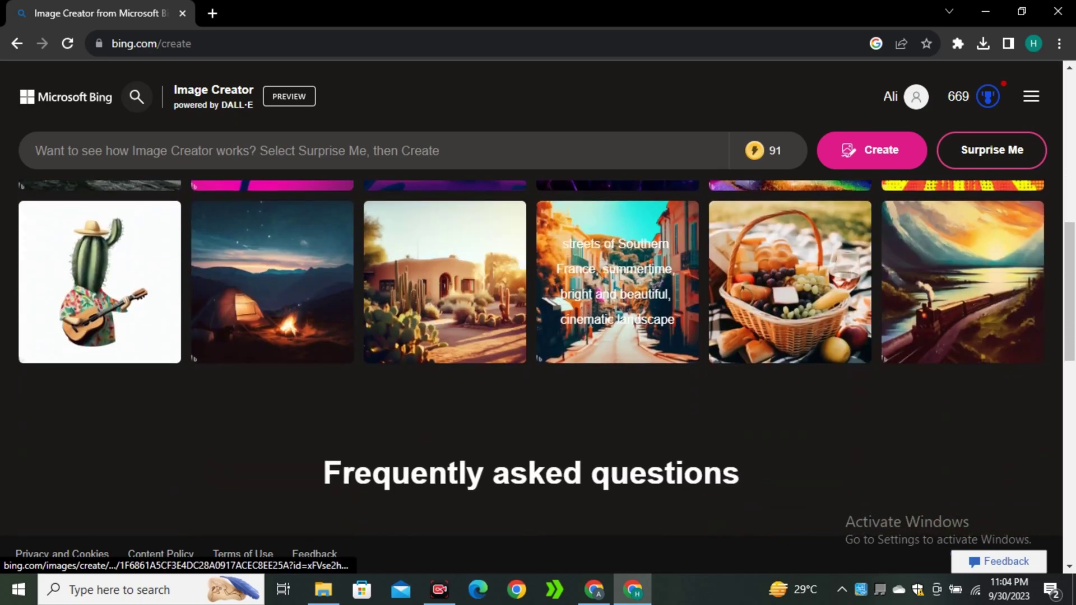
{"action": "scroll", "coordinate": [617, 314], "scroll_direction": "up", "scroll_amount": 10}
Generate illustrations of an avocado sitting in a therapist's chair, saying 'I just feel so empty inside' with a pit-sized central hole; spoon therapist scribbles notes
{"action": "left_click", "coordinate": [36, 150]}
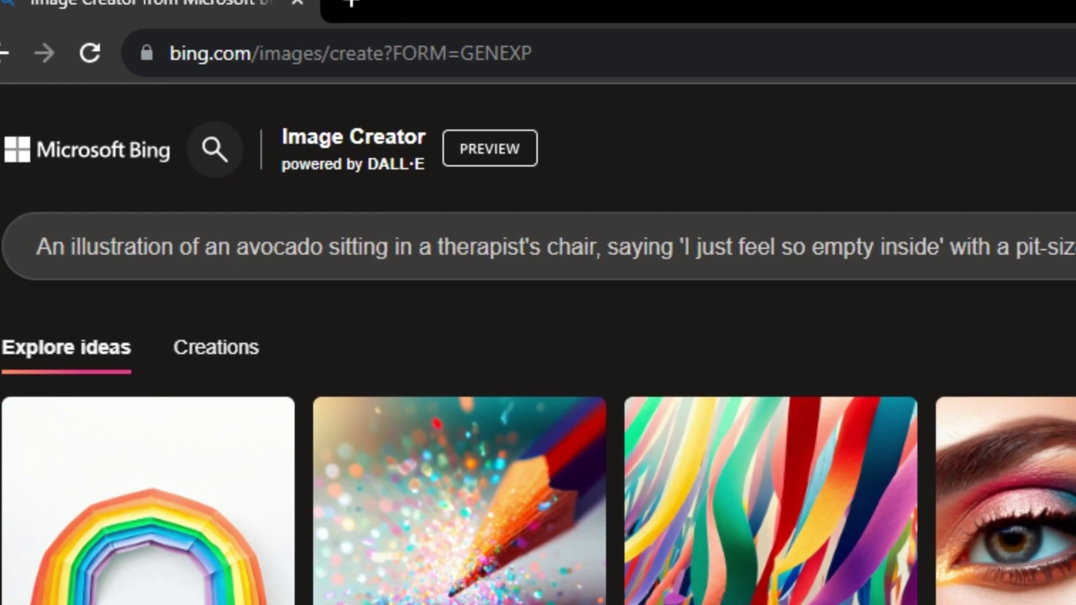
{"action": "type", "text": "ed hole in its center. Th"}
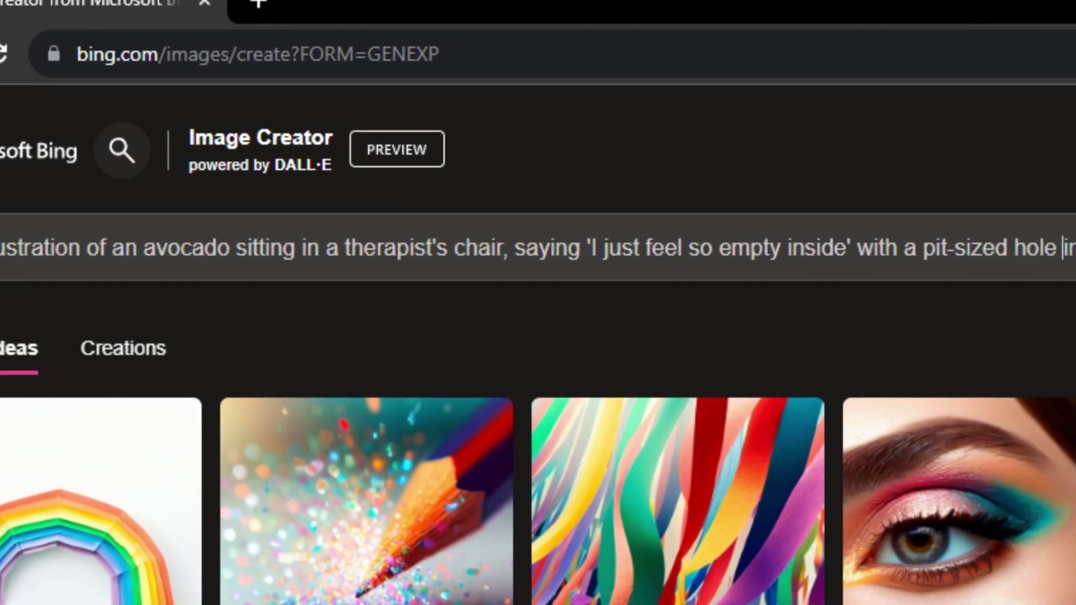
{"action": "type", "text": "e therapist, a spoon, s"}
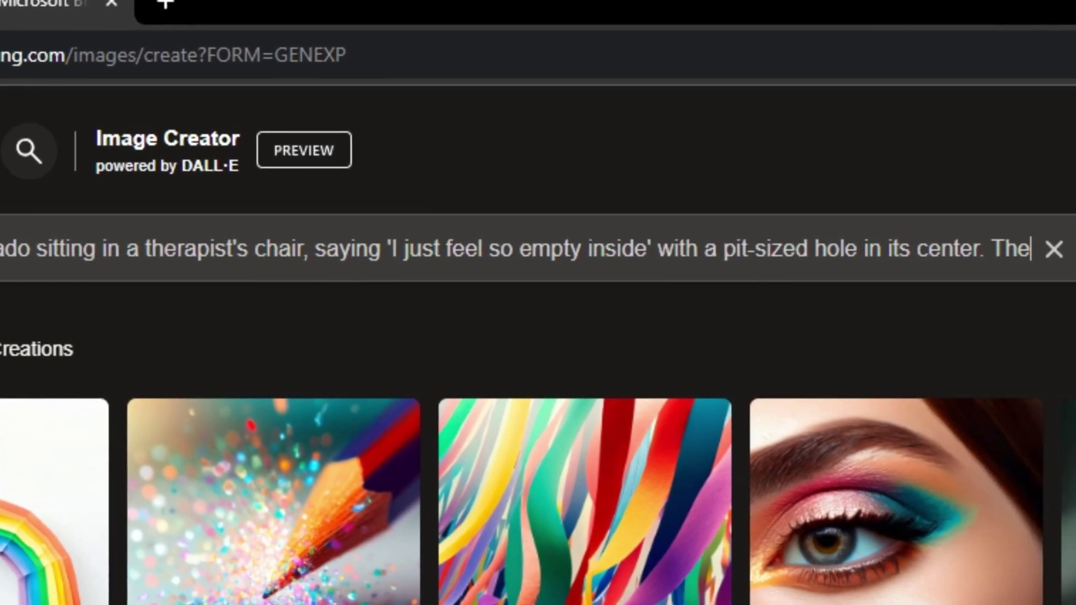
{"action": "type", "text": "cribbles notes"}
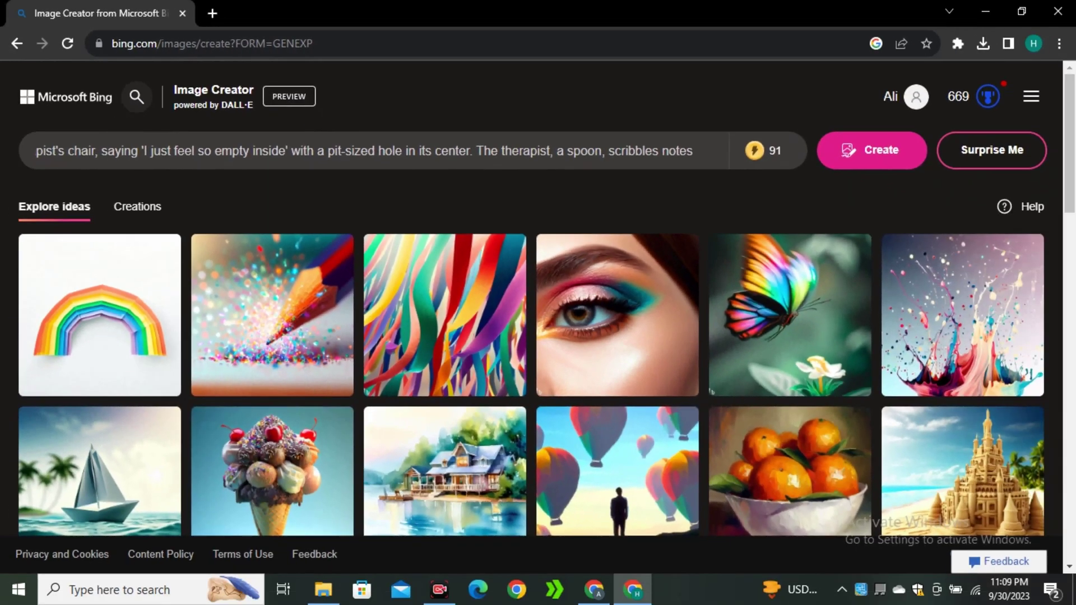
{"action": "key", "text": "Return"}
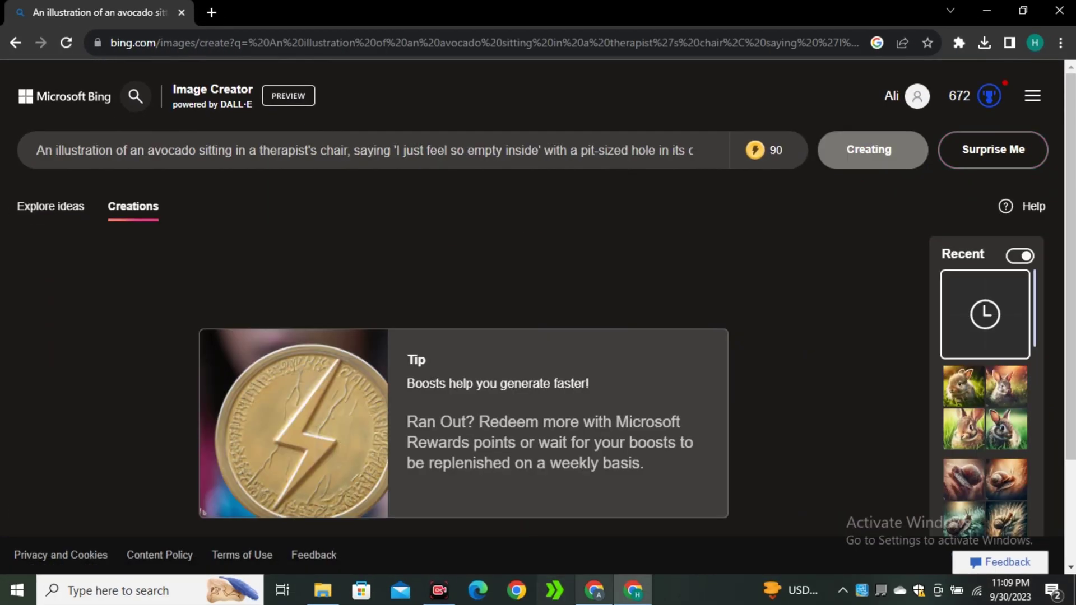
Compare OpenAI's avocado therapist sample with the four generated avocado illustrations, viewing each enlarged
{"action": "left_click", "coordinate": [594, 590]}
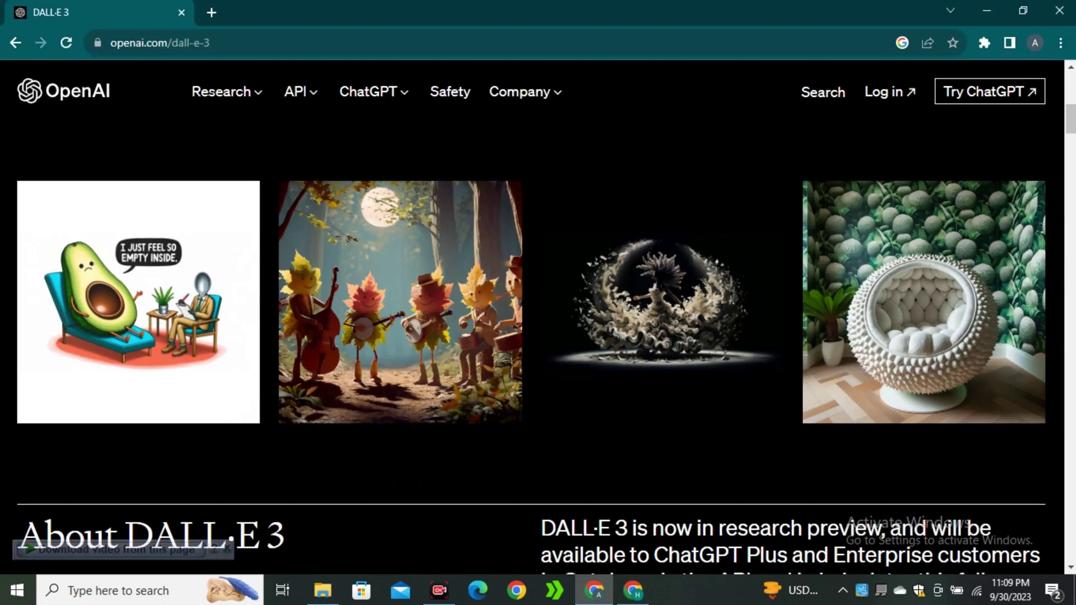
{"action": "left_click", "coordinate": [139, 303]}
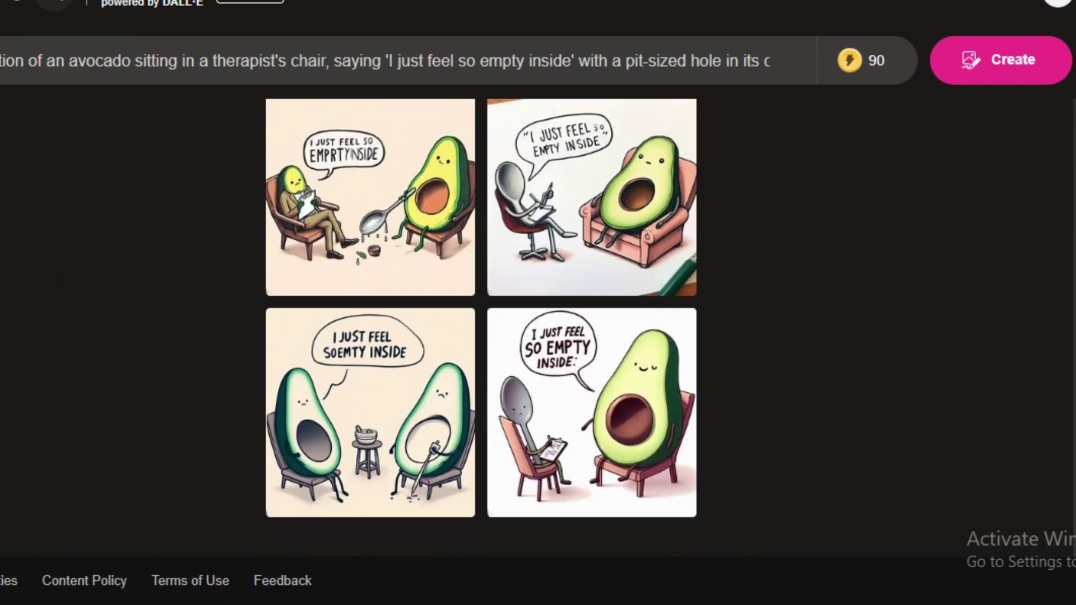
{"action": "left_click", "coordinate": [370, 225]}
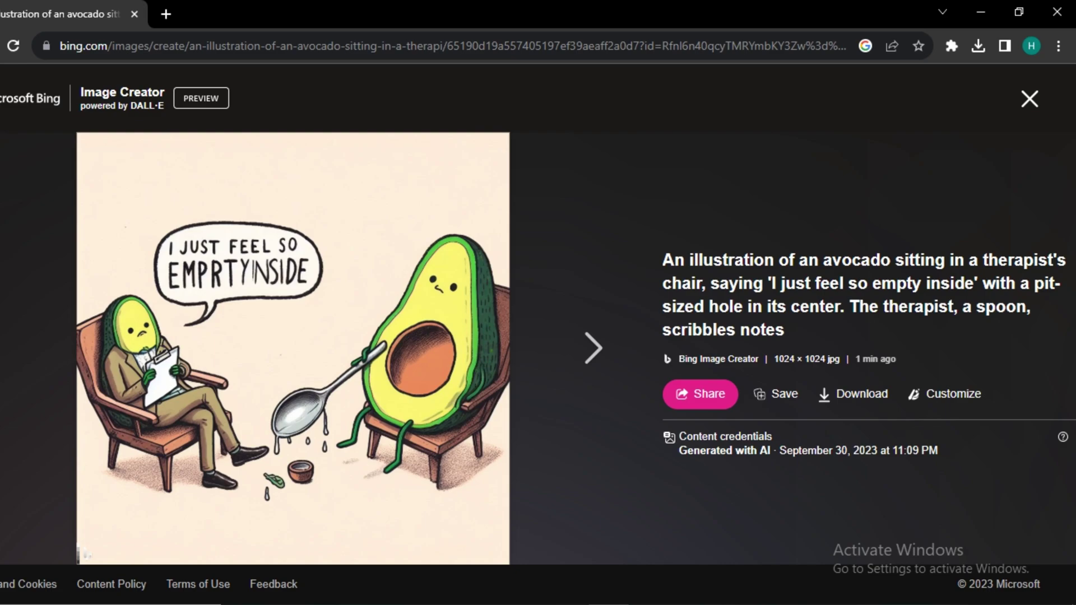
{"action": "key", "text": "Right"}
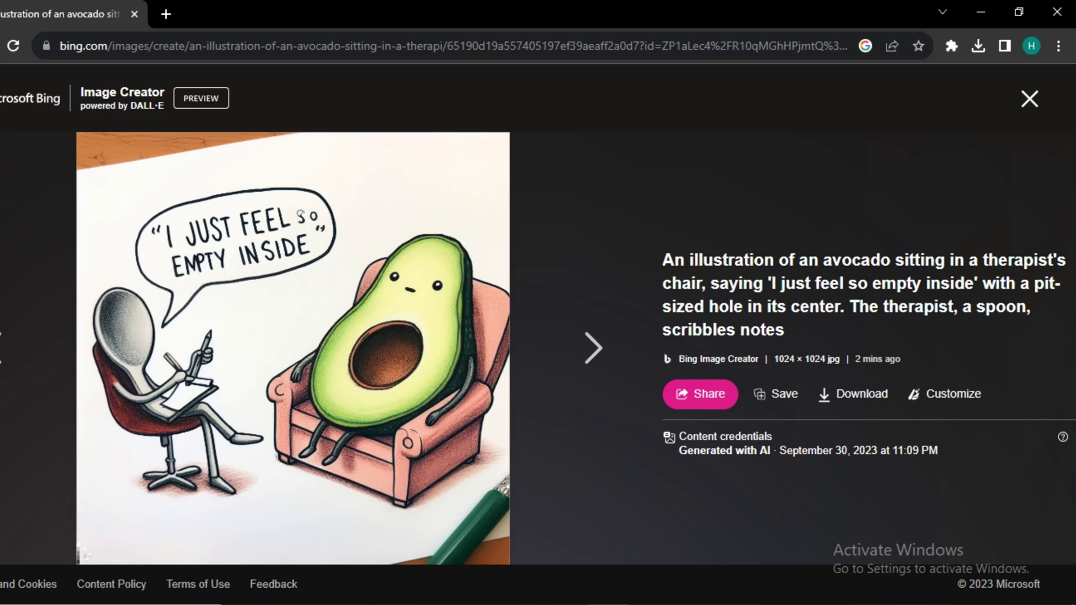
{"action": "key", "text": "Right"}
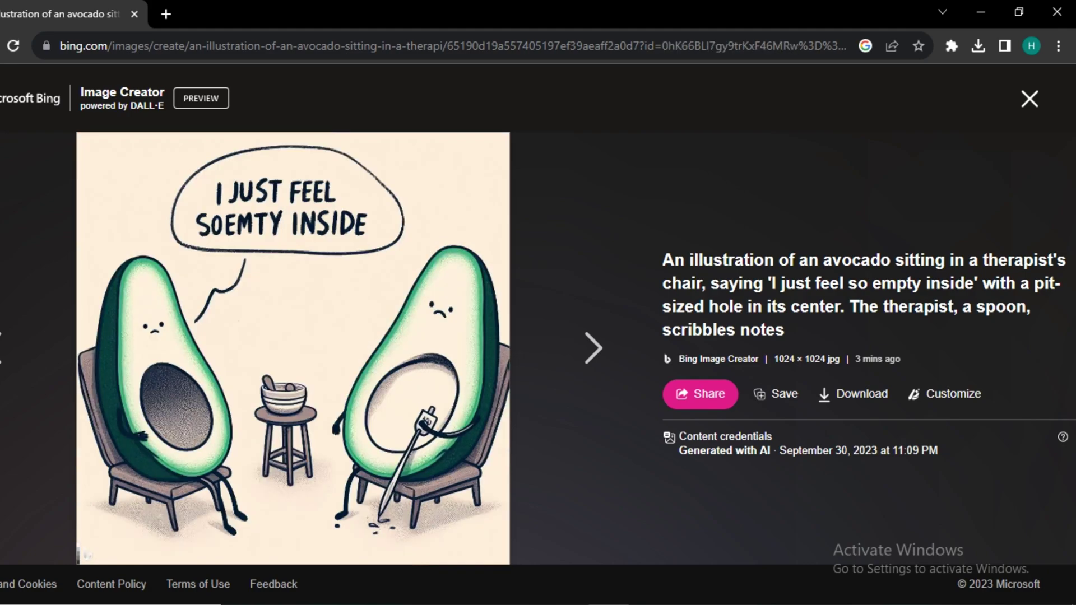
{"action": "key", "text": "Right"}
{"action": "left_click", "coordinate": [1030, 98]}
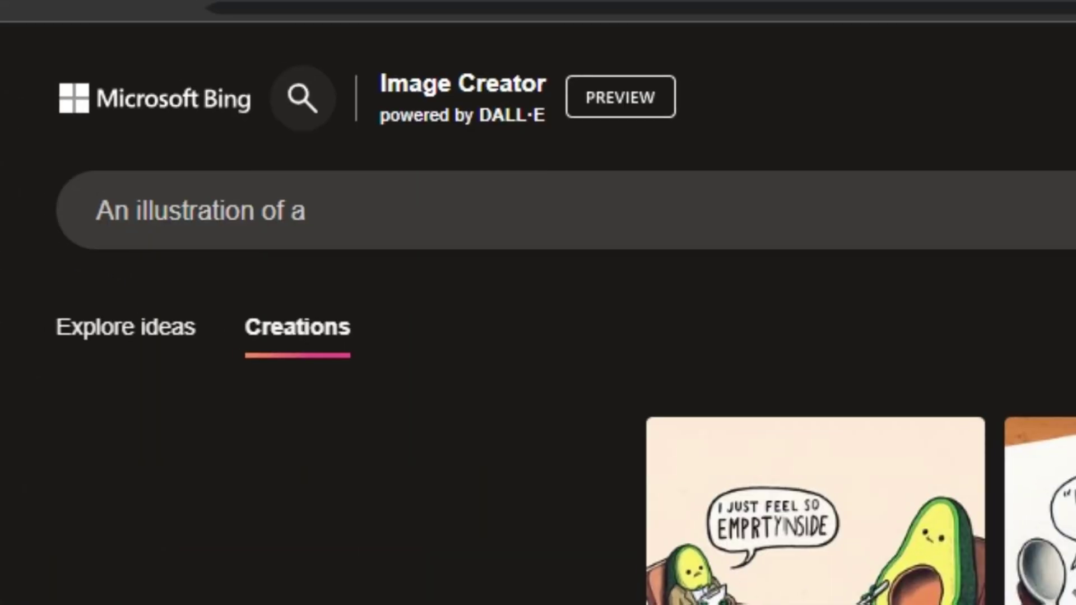
Generate images from the prompt 'An illustration of a women holding board with text " I m Alone"'
{"action": "type", "text": "w"}
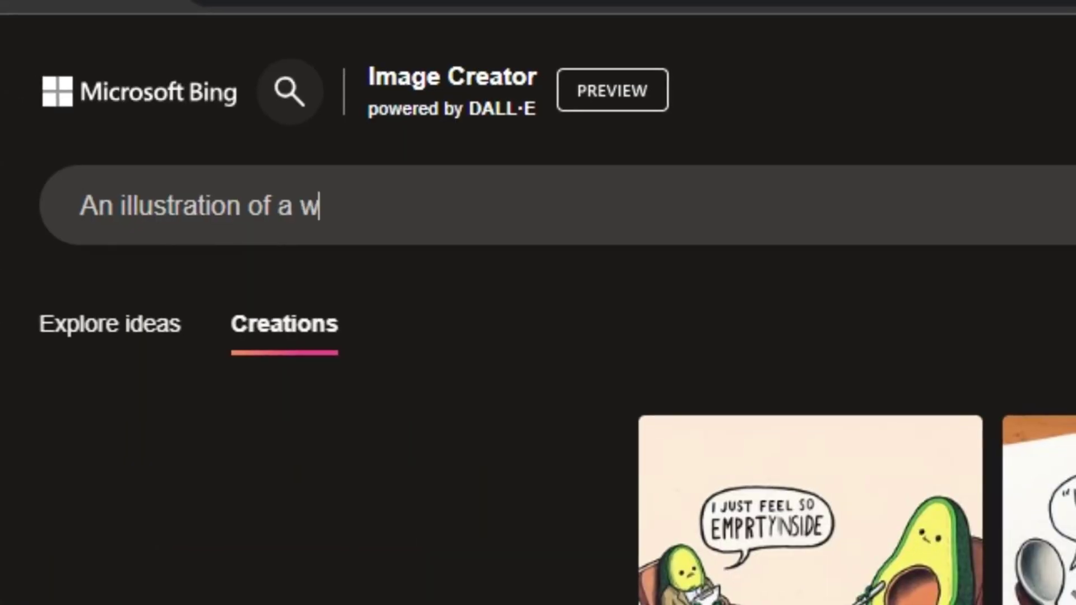
{"action": "type", "text": "omen holding board with te"}
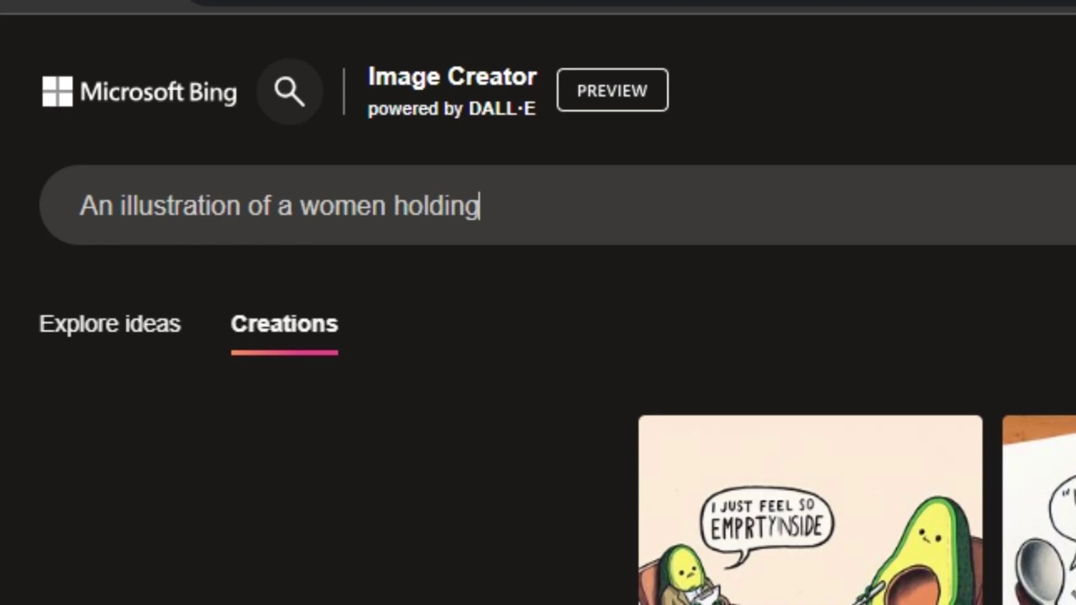
{"action": "type", "text": "xt \" I m Alone\""}
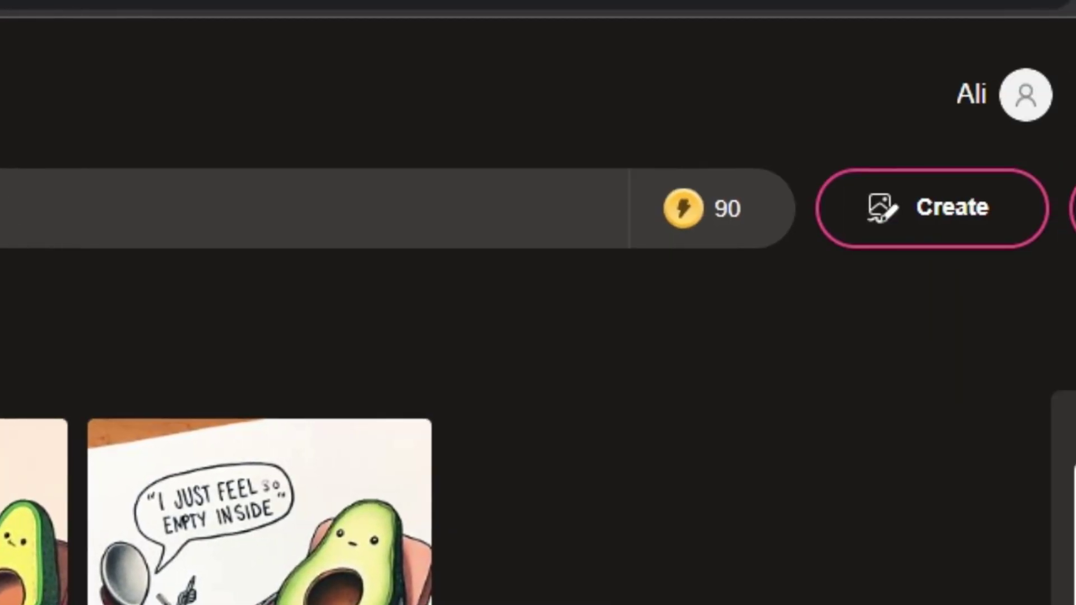
{"action": "key", "text": "Return"}
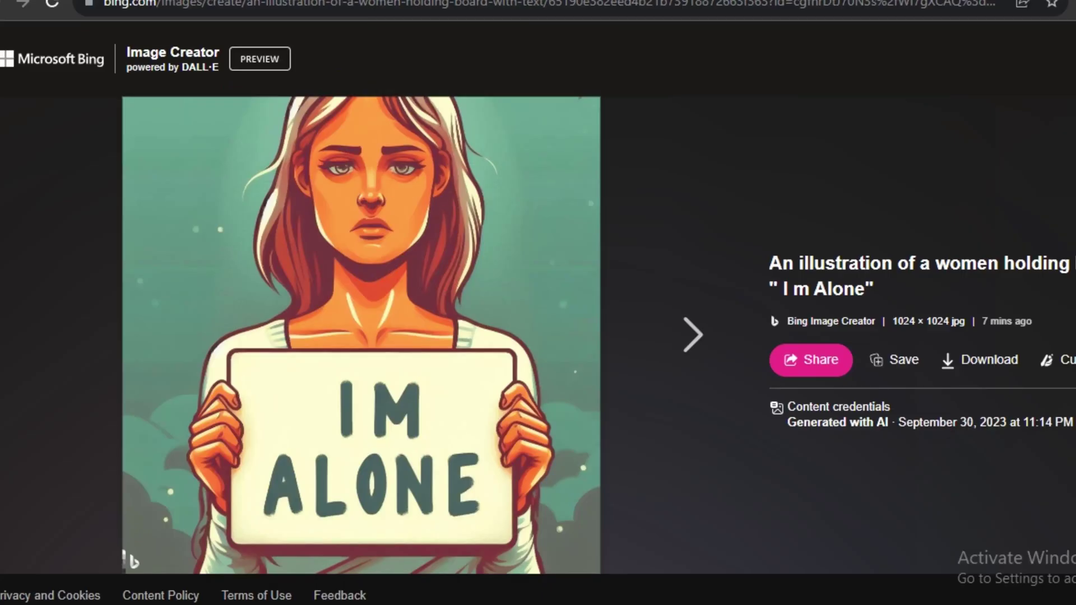
Page back and forth through the enlarged illustrations of the woman holding a board to examine their lettering
{"action": "key", "text": "Right"}
{"action": "key", "text": "Right"}
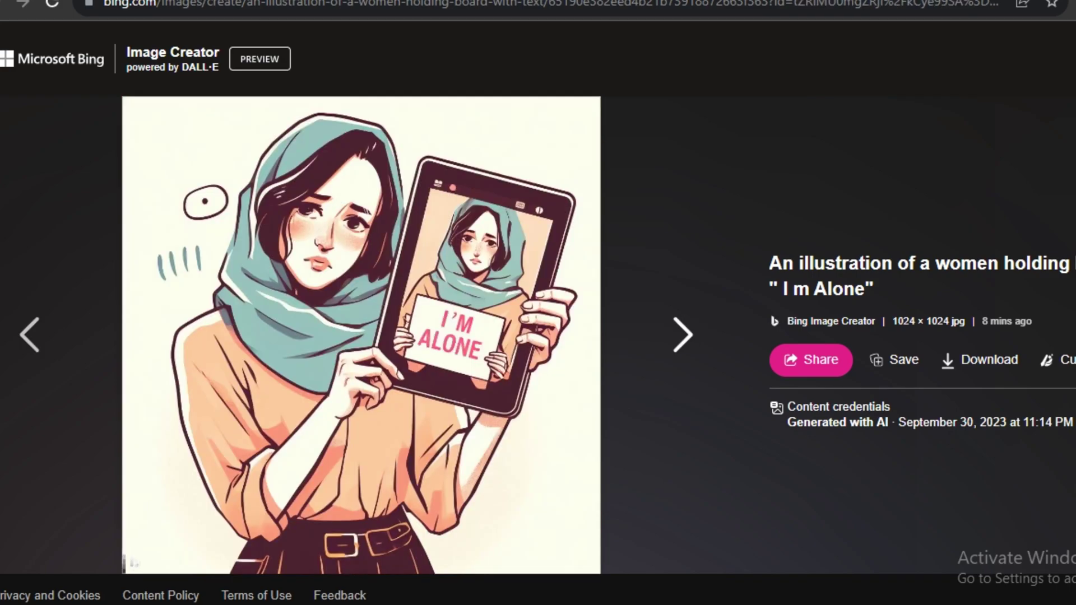
{"action": "key", "text": "Right"}
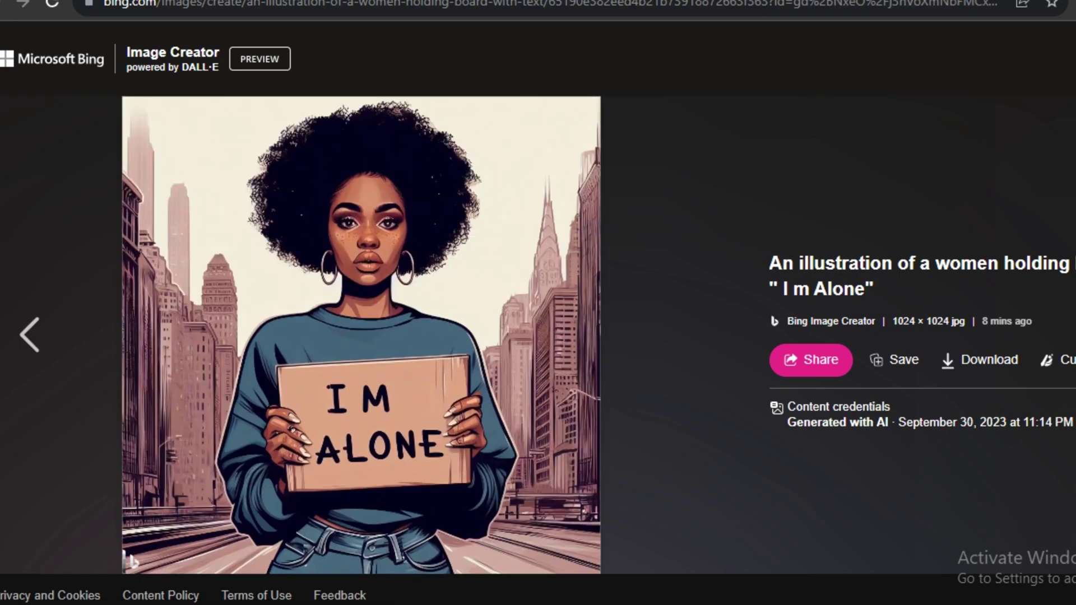
{"action": "key", "text": "Left"}
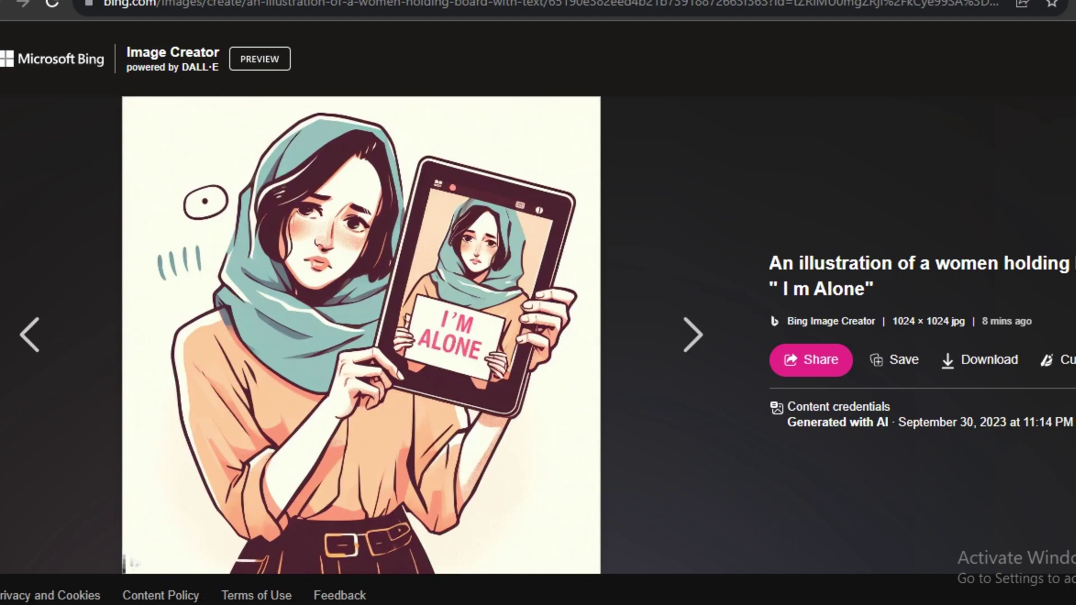
{"action": "key", "text": "Left"}
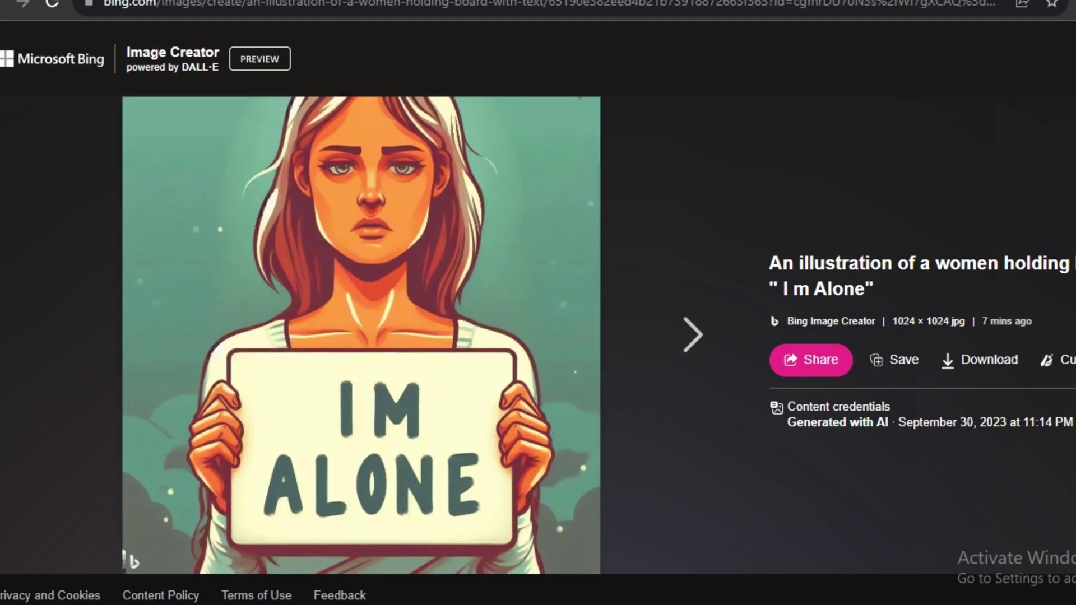
{"action": "key", "text": "Right"}
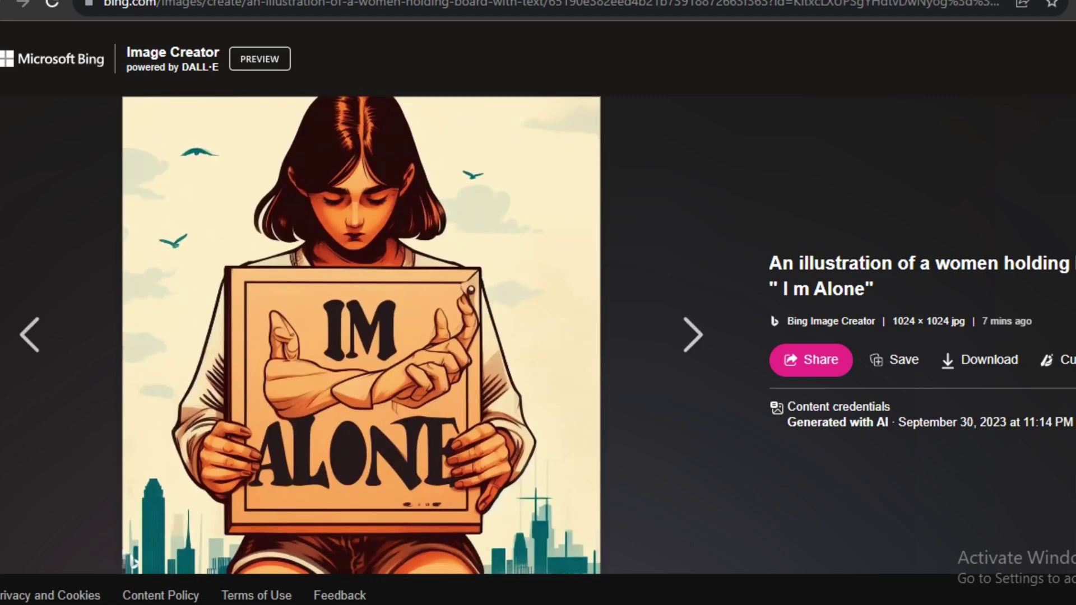
{"action": "key", "text": "Right"}
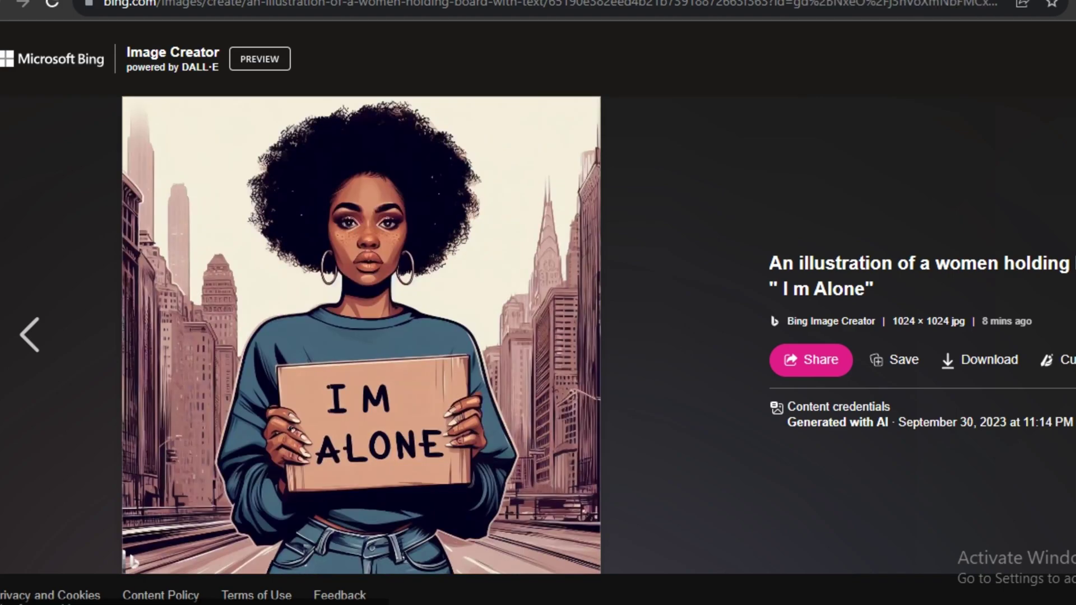
{"action": "key", "text": "Left"}
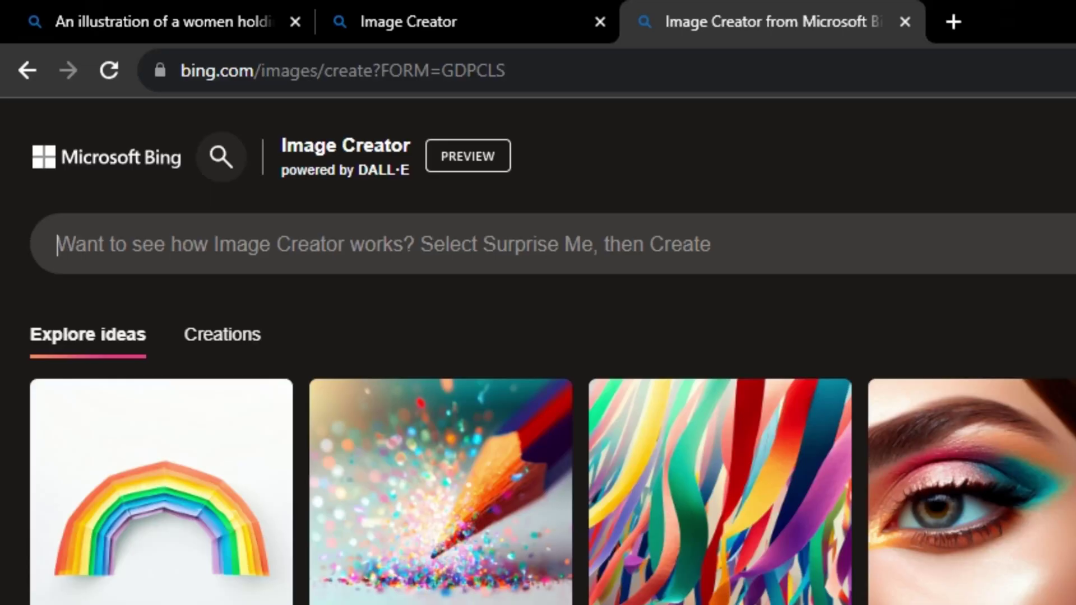
Generate images from "Close-up photograph of a snail on grass , crisp and textured , highly detailed" and view the first result at full size
{"action": "type", "text": "Close-up"}
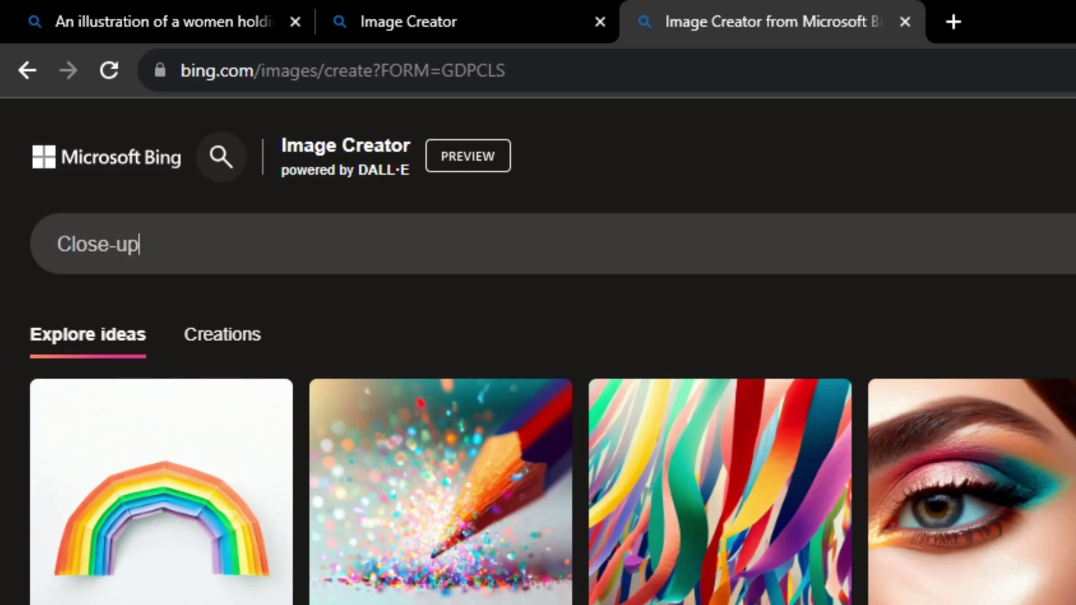
{"action": "type", "text": " photograph of a snail on gra"}
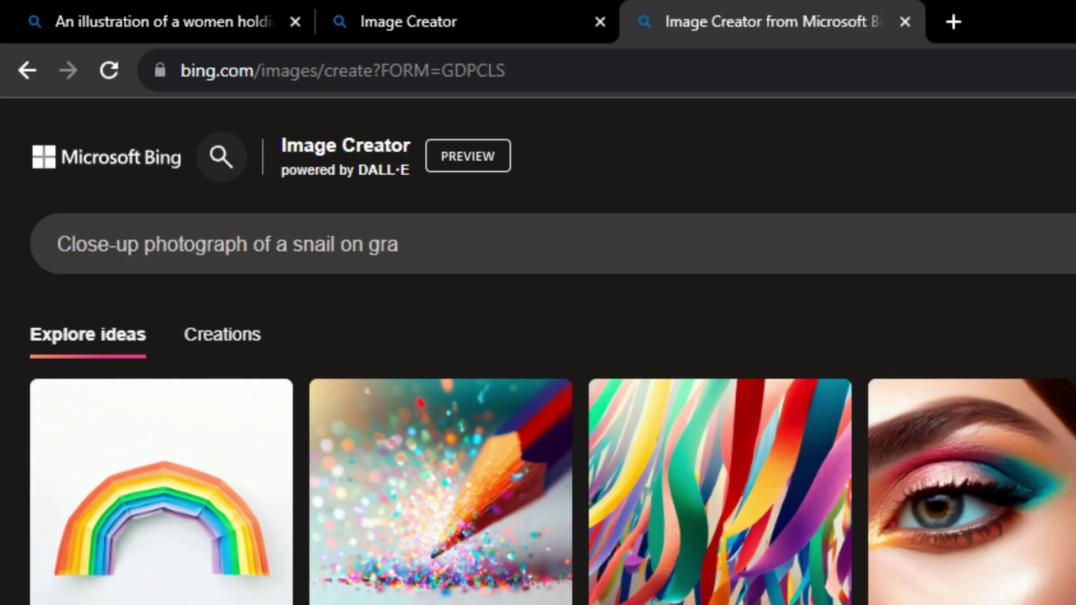
{"action": "type", "text": "ss , crisp and "}
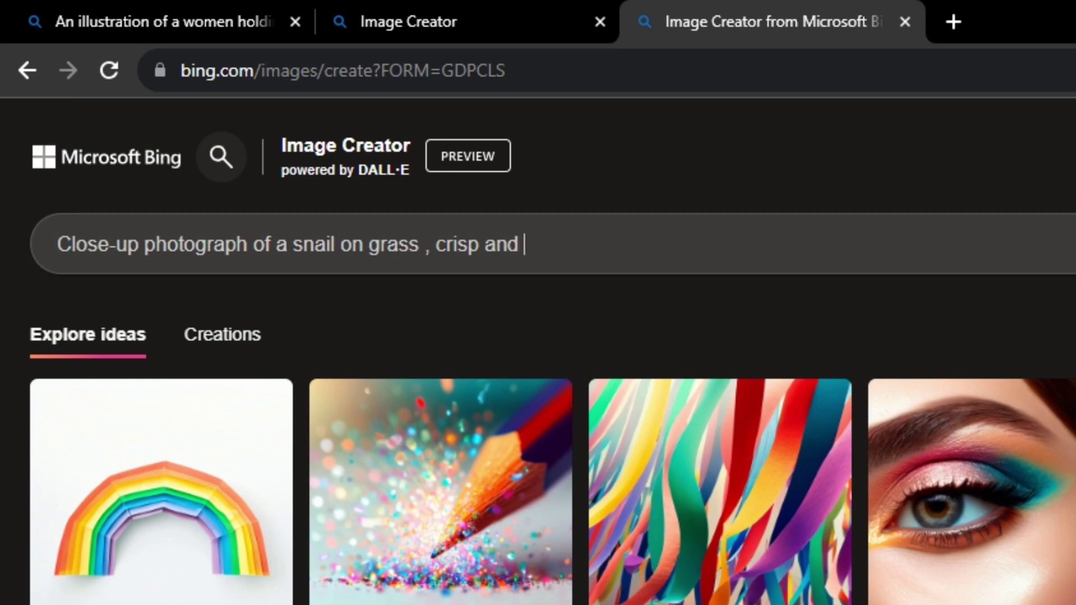
{"action": "type", "text": "textured"}
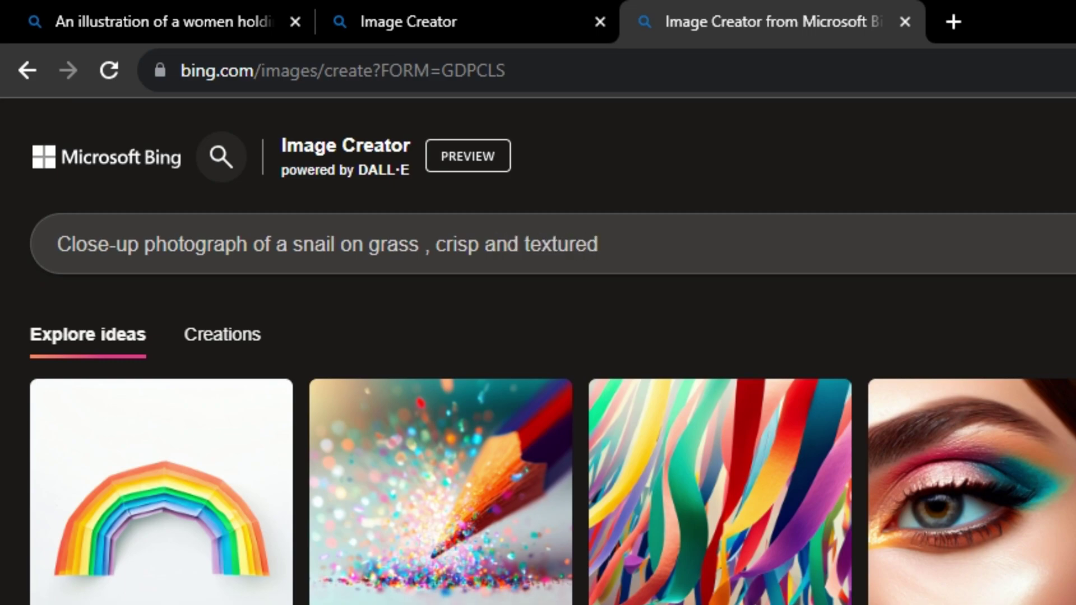
{"action": "type", "text": " , highly detailed"}
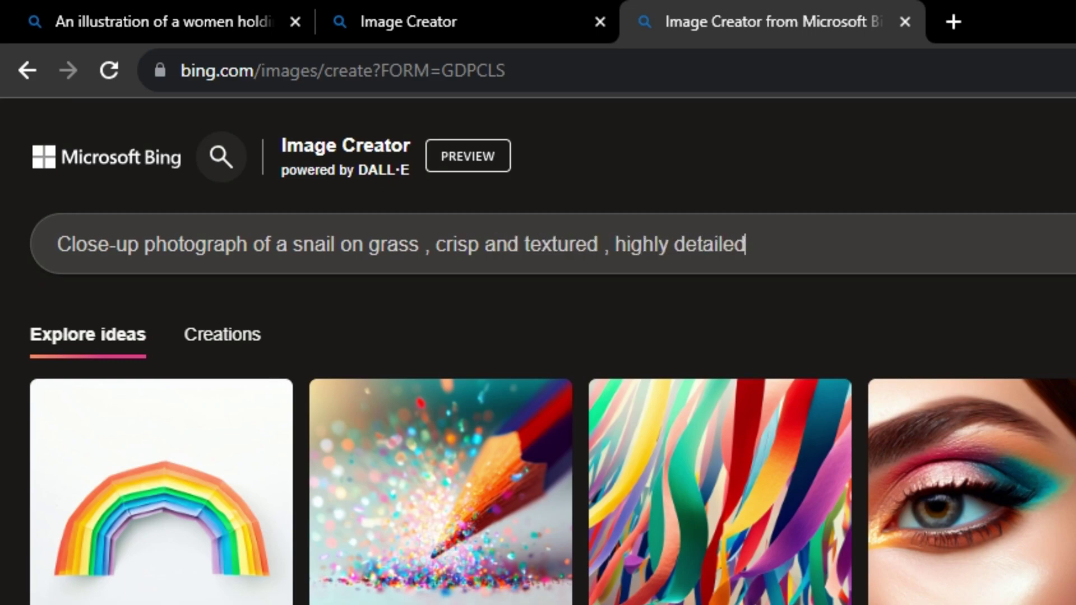
{"action": "key", "text": "Return"}
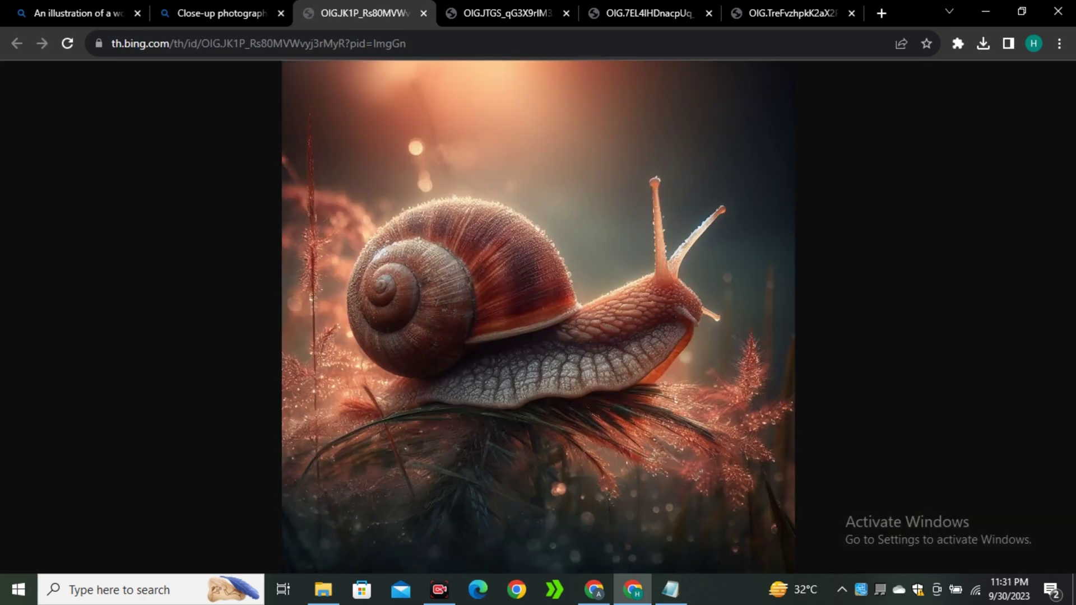
{"action": "left_click", "coordinate": [538, 290]}
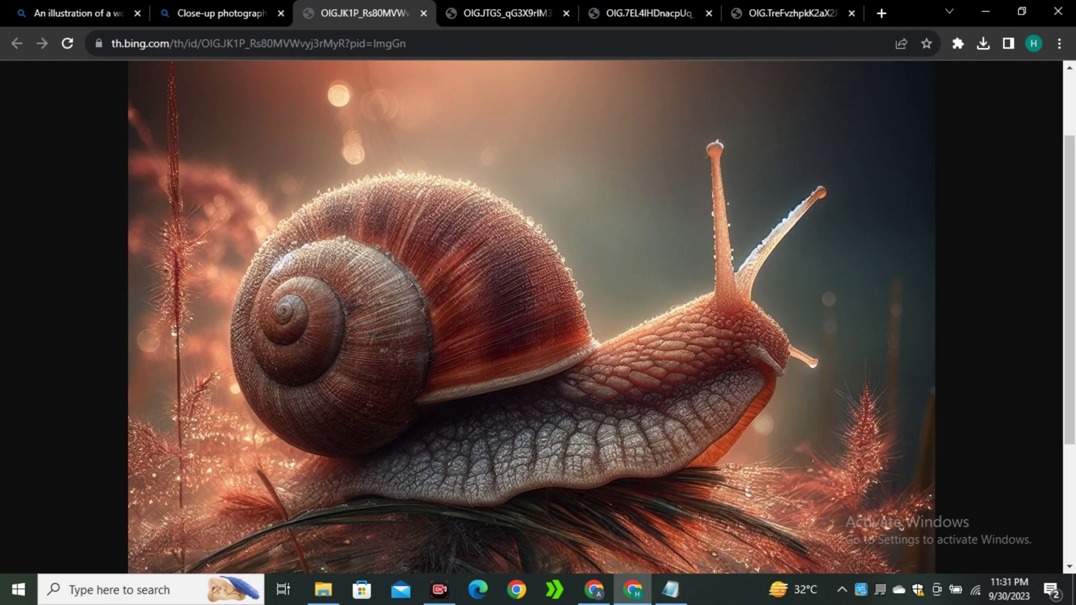
Examine the remaining full-size snail photographs, zooming into the second one to check its shell and skin texture
{"action": "key", "text": "ctrl+Tab"}
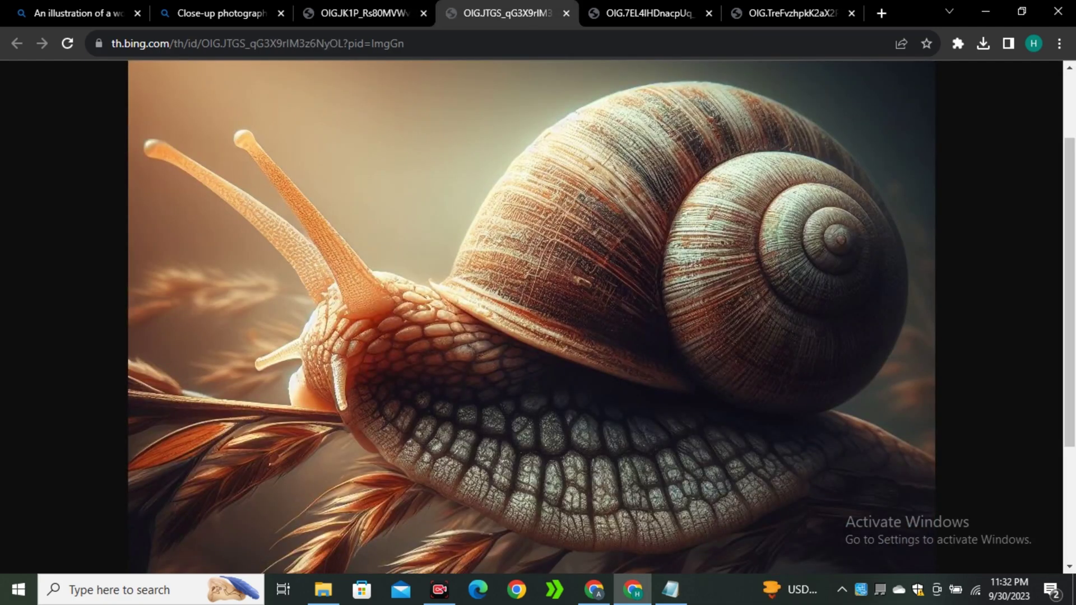
{"action": "scroll", "coordinate": [532, 317], "scroll_direction": "down", "scroll_amount": 1}
{"action": "scroll", "coordinate": [531, 317], "scroll_direction": "up", "scroll_amount": 1}
{"action": "key", "text": "ctrl+Tab"}
{"action": "key", "text": "ctrl+shift+Tab"}
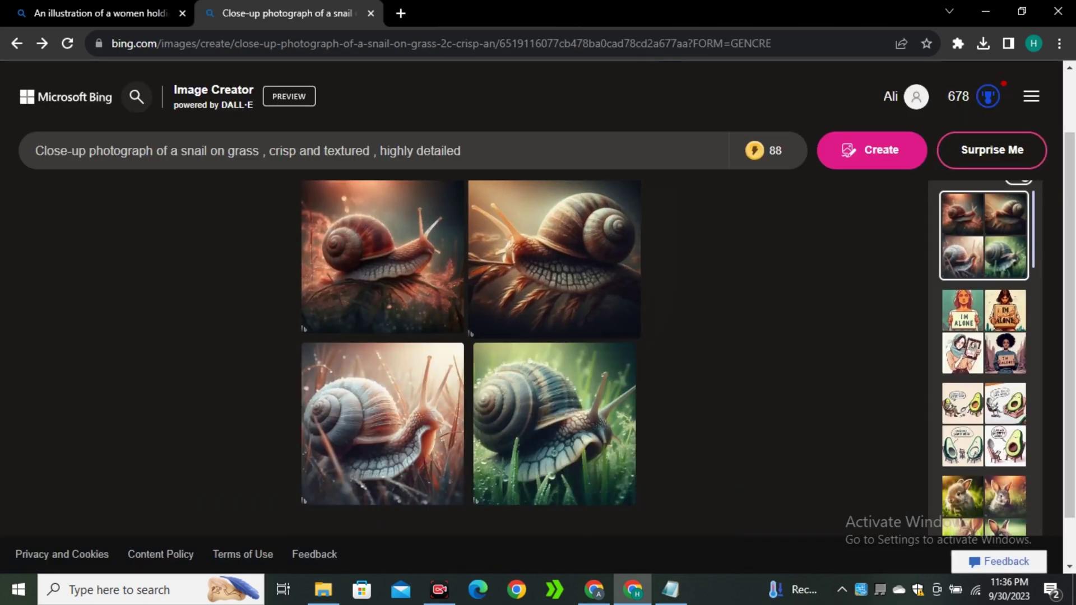
Generate images from the prompt "Close-up photograph of a woman , dark brown eyes , textured skin , blonde hairs"
{"action": "left_click_drag", "start_coordinate": [462, 150], "coordinate": [180, 150]}
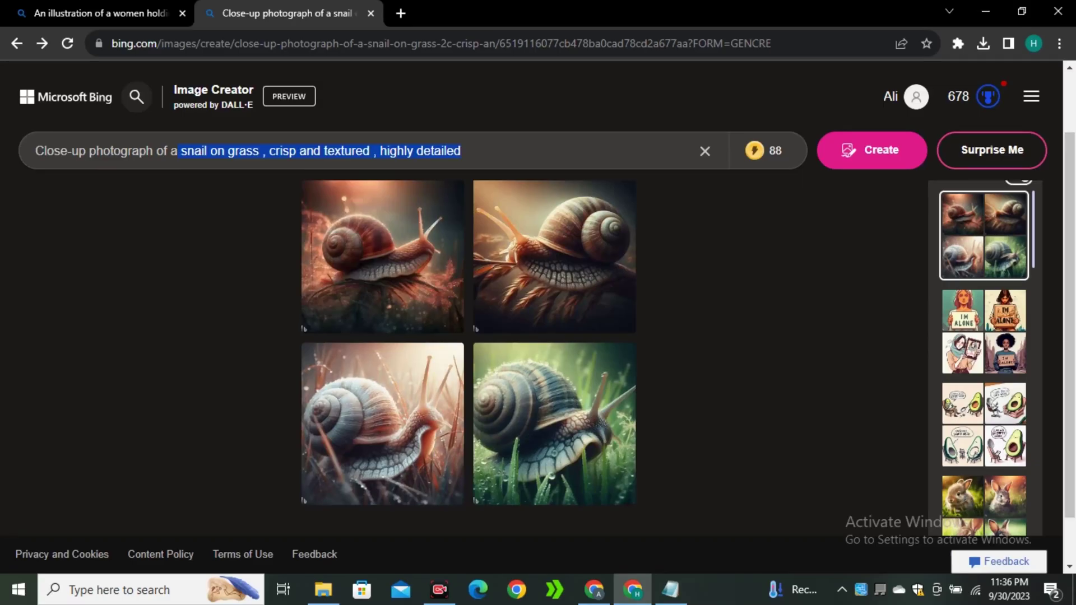
{"action": "key", "text": "BackSpace"}
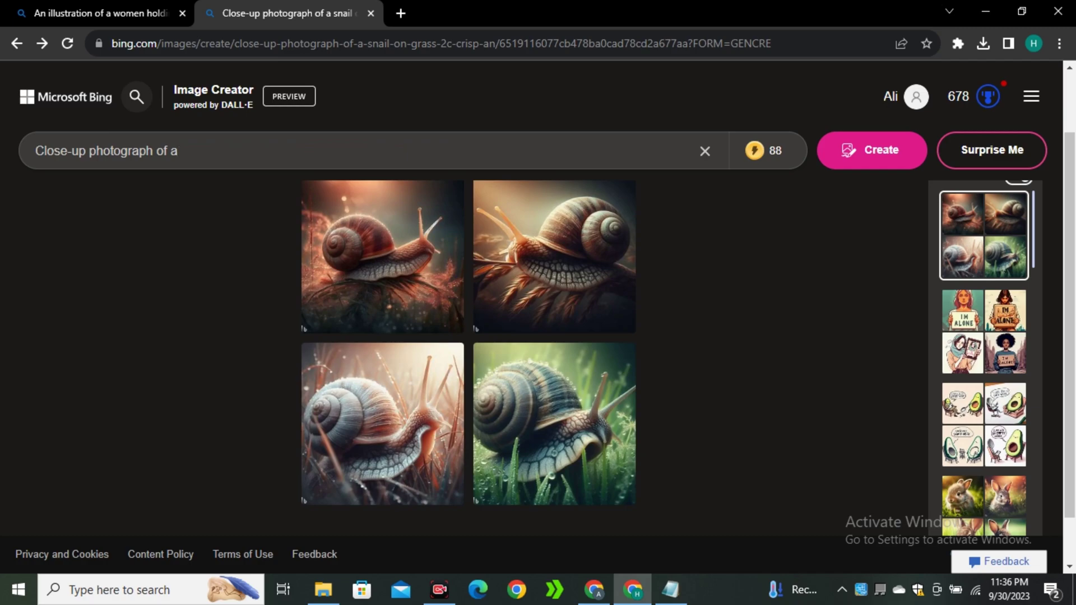
{"action": "type", "text": "womn"}
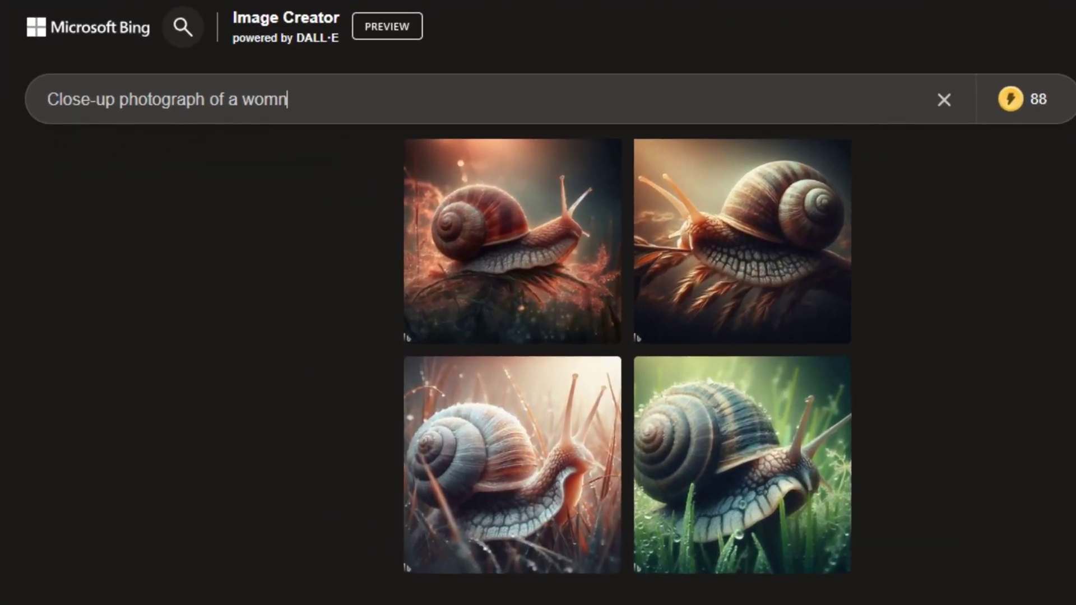
{"action": "key", "text": "BackSpace"}
{"action": "type", "text": "an , dark brown eyes , textu"}
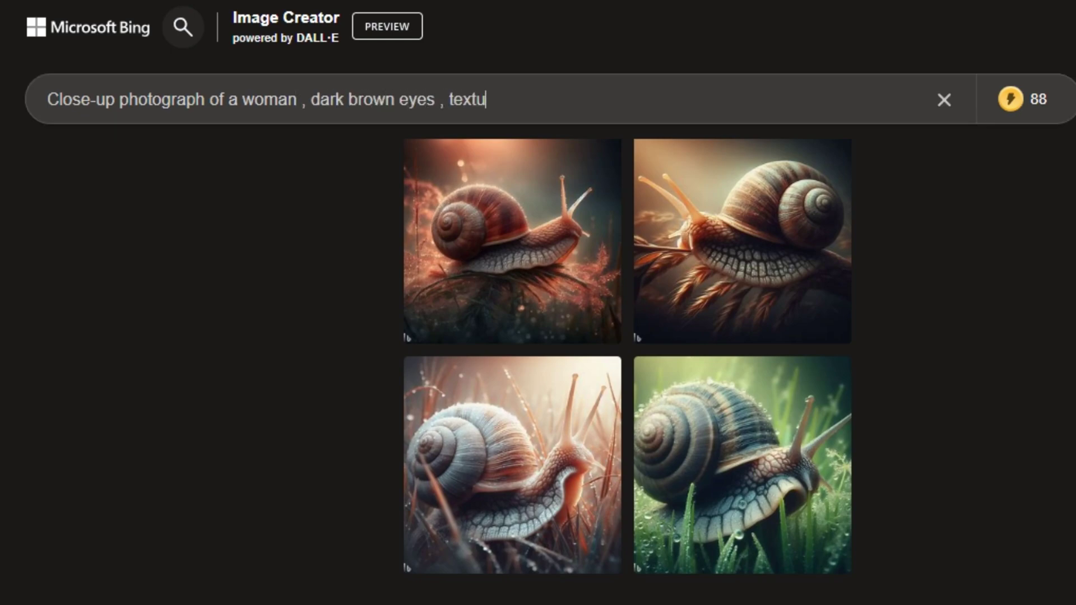
{"action": "type", "text": "red skin , blonde hairs"}
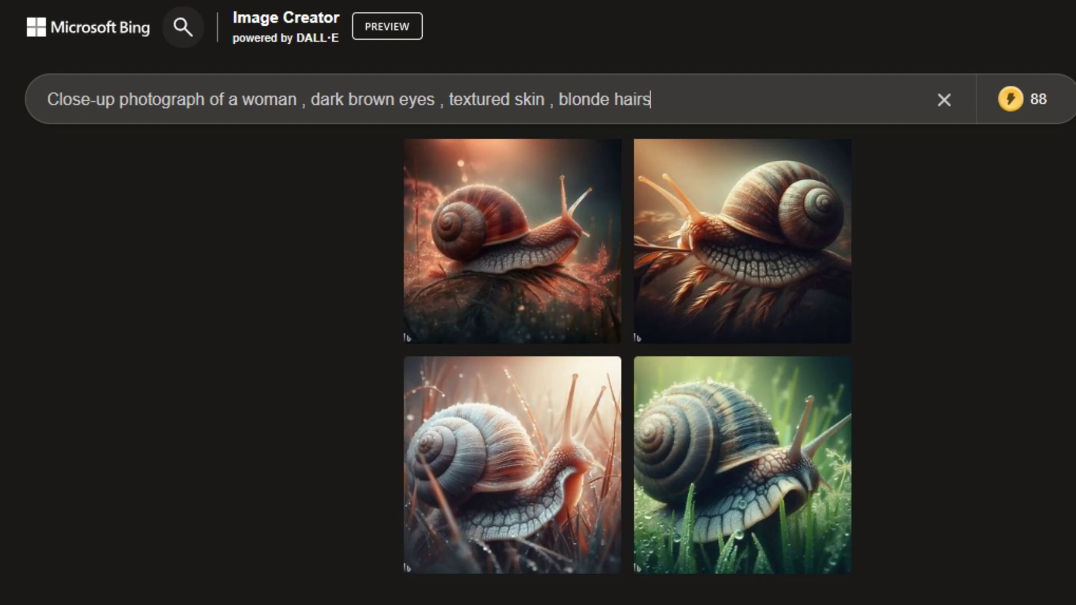
{"action": "key", "text": "Return"}
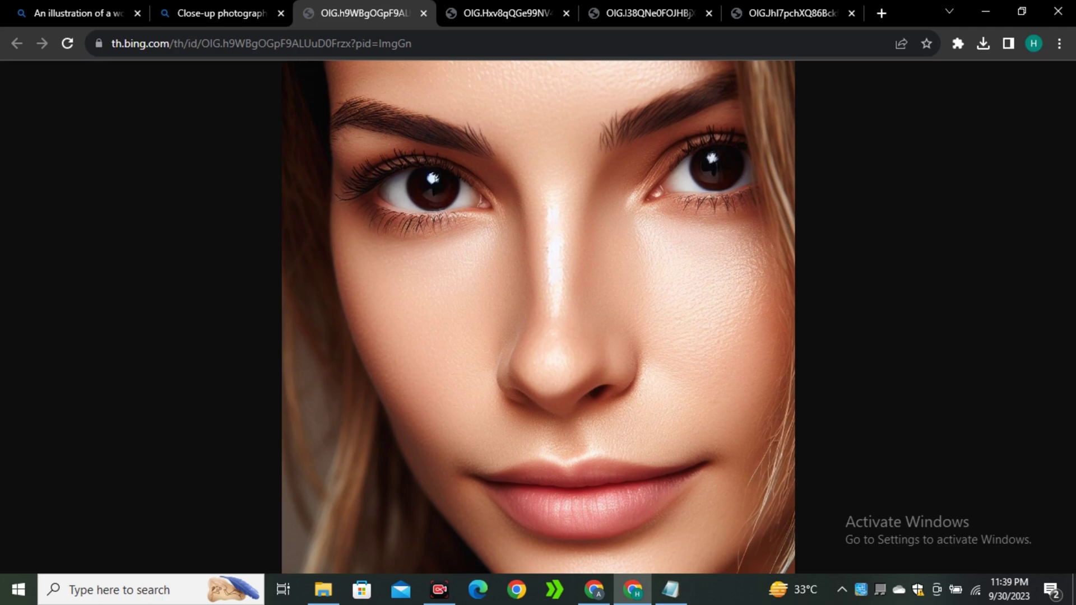
Inspect the first two full-size portraits of the woman at actual size, checking eyes, brows and skin texture
{"action": "left_click", "coordinate": [538, 311]}
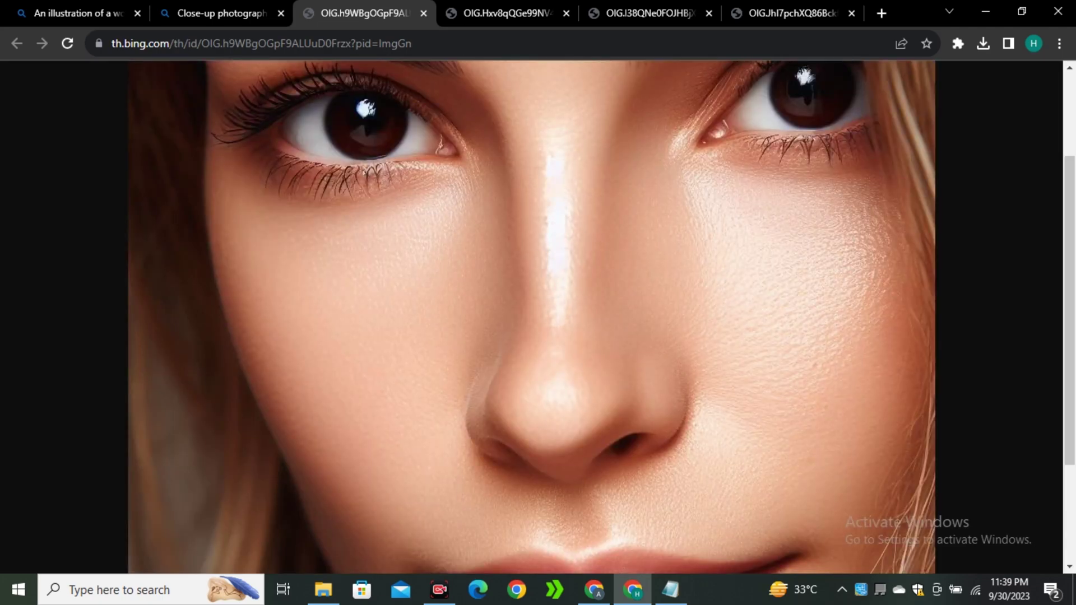
{"action": "scroll", "coordinate": [538, 316], "scroll_direction": "up", "scroll_amount": 3}
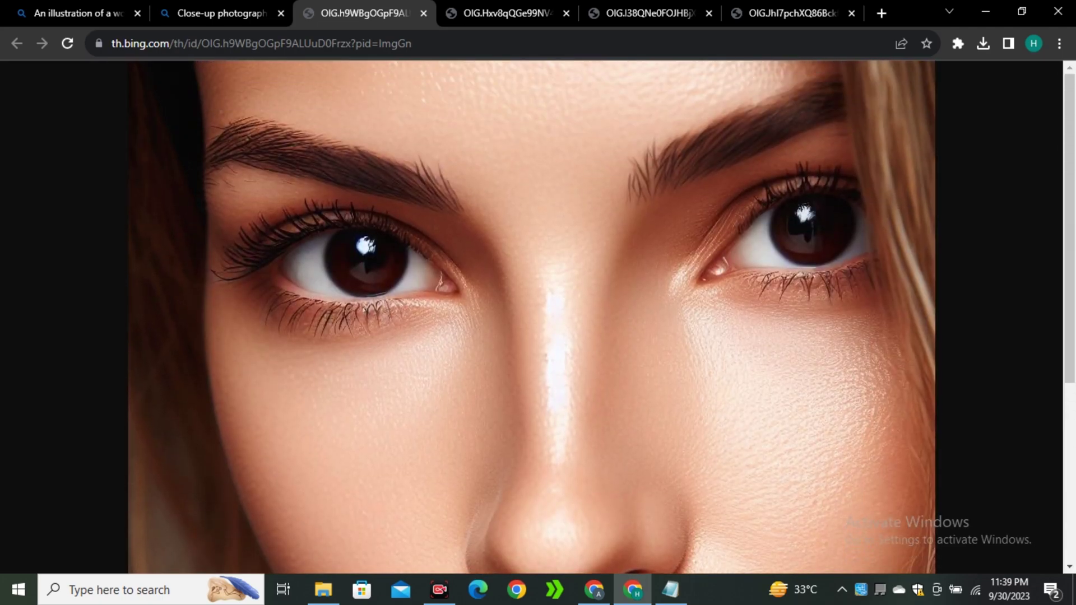
{"action": "scroll", "coordinate": [538, 317], "scroll_direction": "down", "scroll_amount": 2}
{"action": "left_click", "coordinate": [538, 316]}
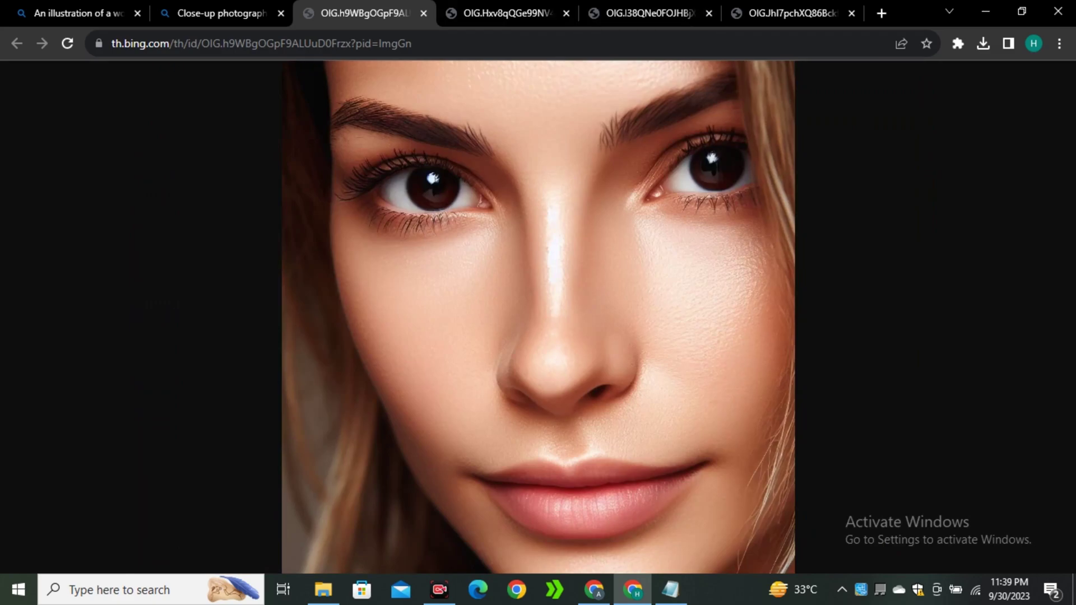
{"action": "left_click", "coordinate": [507, 12]}
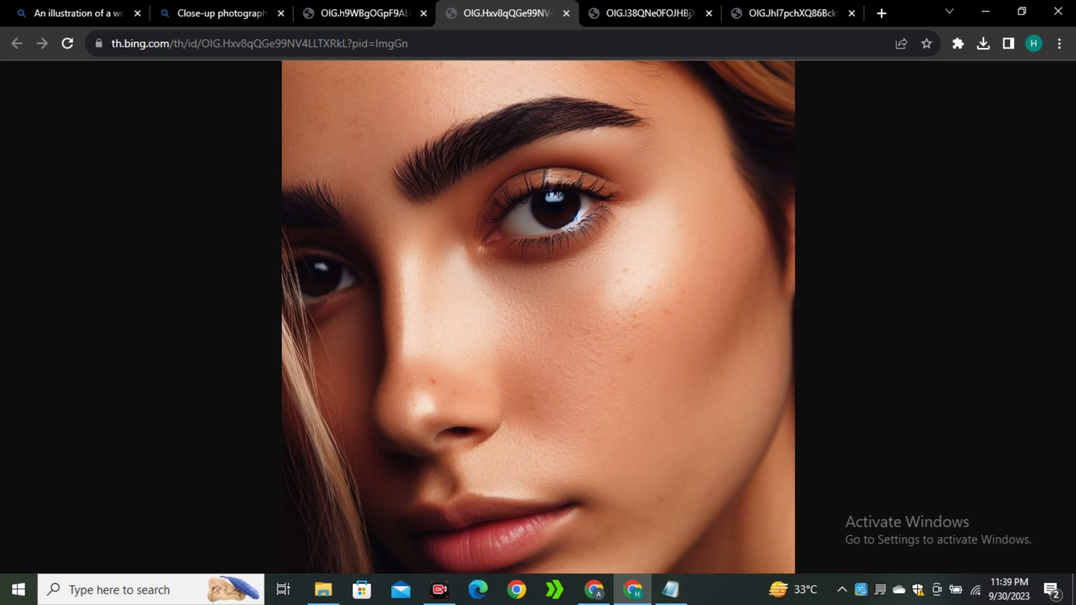
{"action": "left_click", "coordinate": [550, 311]}
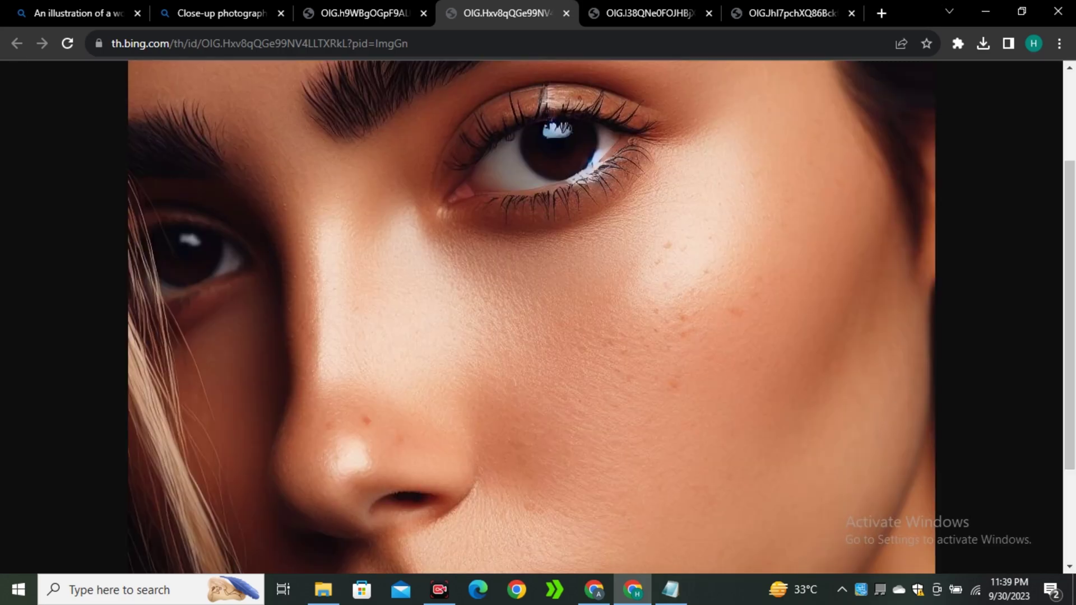
{"action": "scroll", "coordinate": [531, 316], "scroll_direction": "down", "scroll_amount": 3}
{"action": "scroll", "coordinate": [531, 317], "scroll_direction": "up", "scroll_amount": 4}
{"action": "left_click", "coordinate": [550, 311]}
Inspect the third and fourth full-size portraits of the woman enlarged, checking skin, eye and hair detail
{"action": "left_click", "coordinate": [649, 13]}
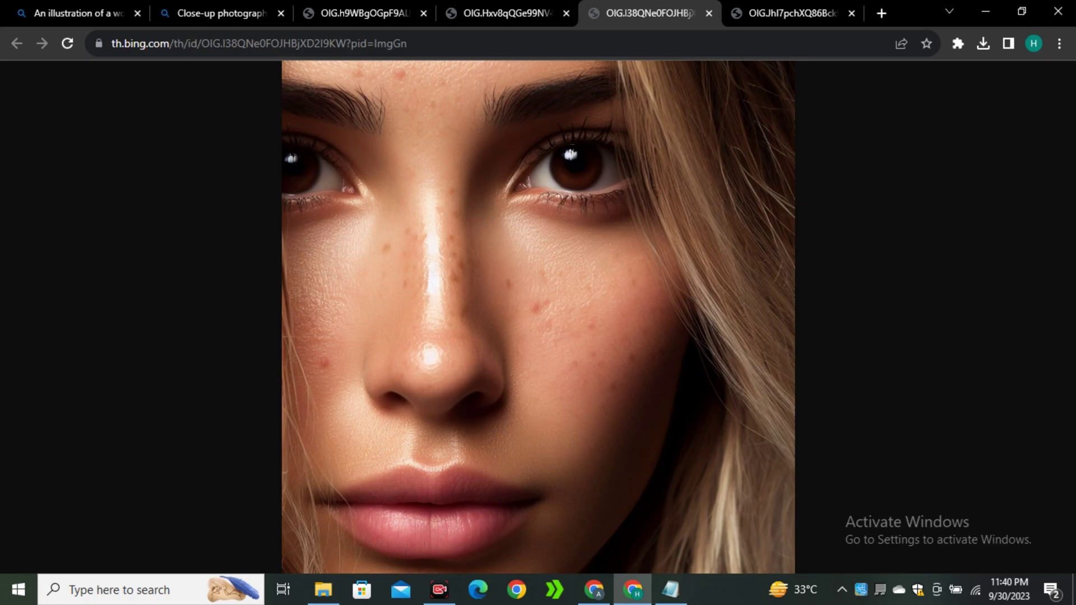
{"action": "left_click", "coordinate": [538, 343]}
{"action": "scroll", "coordinate": [532, 317], "scroll_direction": "up", "scroll_amount": 3}
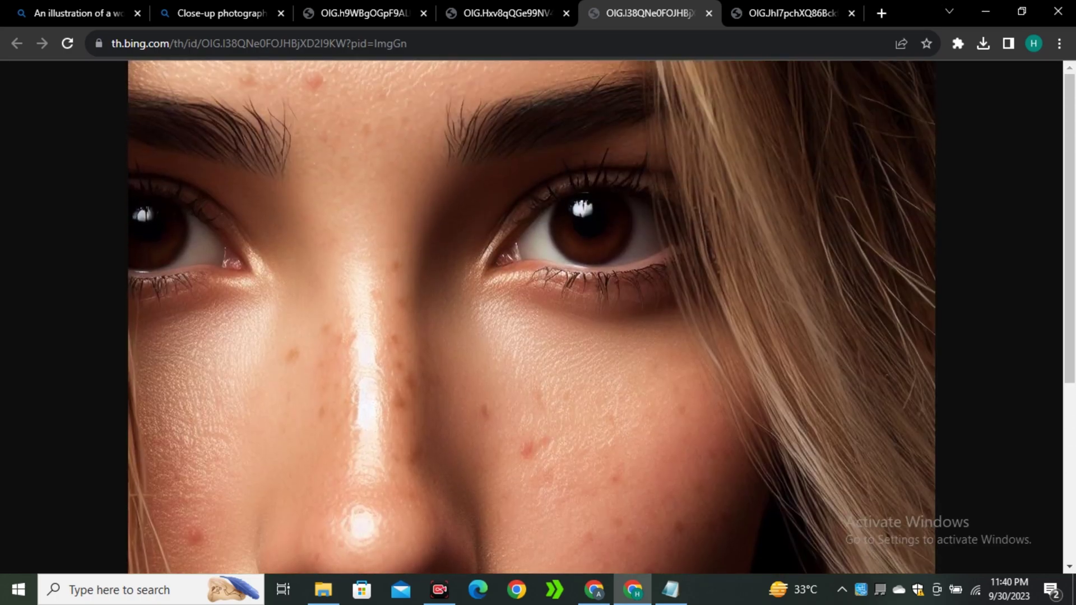
{"action": "left_click", "coordinate": [532, 317]}
{"action": "left_click", "coordinate": [792, 13]}
{"action": "left_click", "coordinate": [538, 270]}
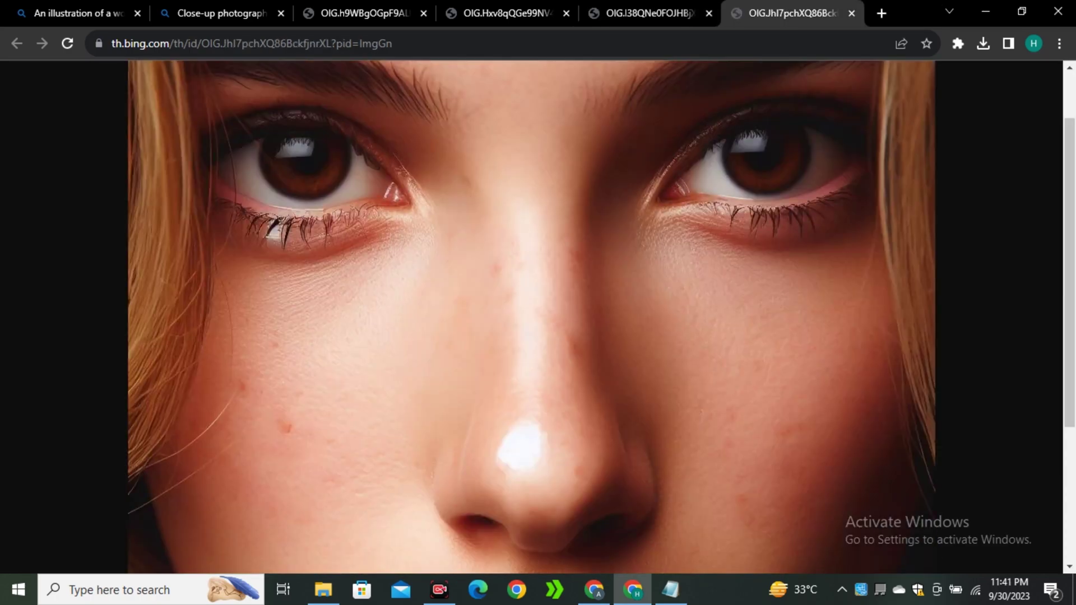
{"action": "scroll", "coordinate": [531, 318], "scroll_direction": "up", "scroll_amount": 1}
{"action": "left_click", "coordinate": [531, 318]}
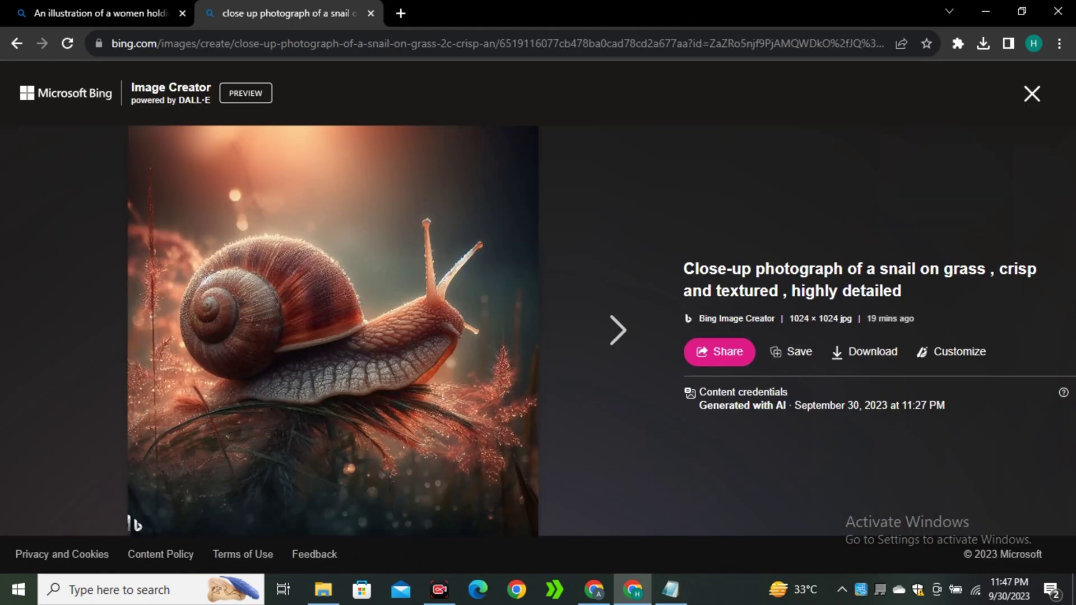
Page through the enlarged snail images in the detail view, and return to the set of four results
{"action": "left_click", "coordinate": [618, 331]}
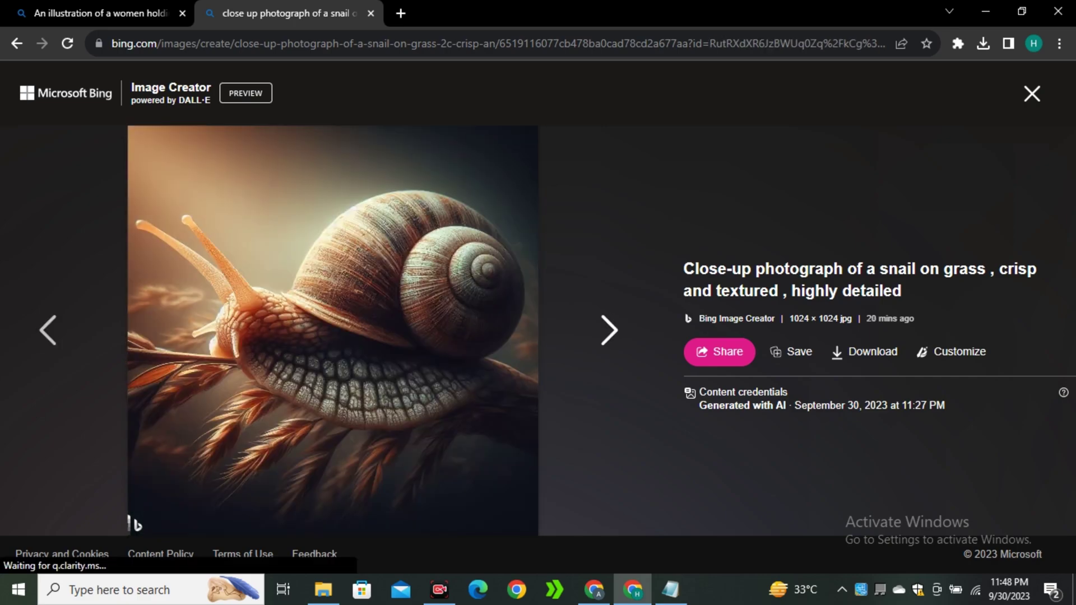
{"action": "left_click", "coordinate": [618, 331]}
{"action": "left_click", "coordinate": [1032, 94]}
Reopen the avocado therapist and woman-holding-board sets from the recent creations and review the lettering in their images
{"action": "scroll", "coordinate": [538, 358], "scroll_direction": "down", "scroll_amount": 3}
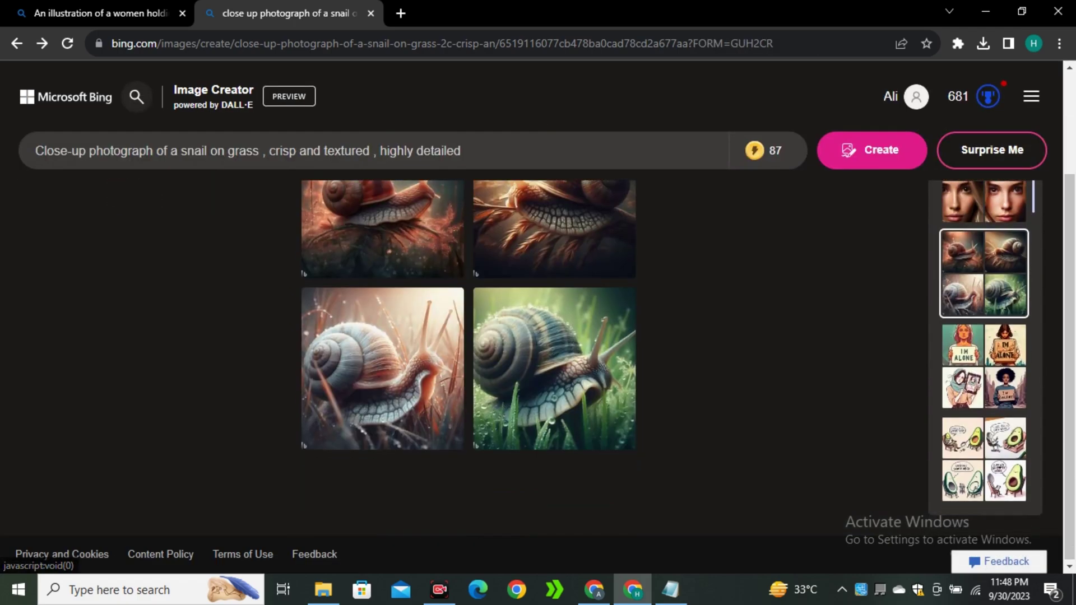
{"action": "left_click", "coordinate": [983, 459]}
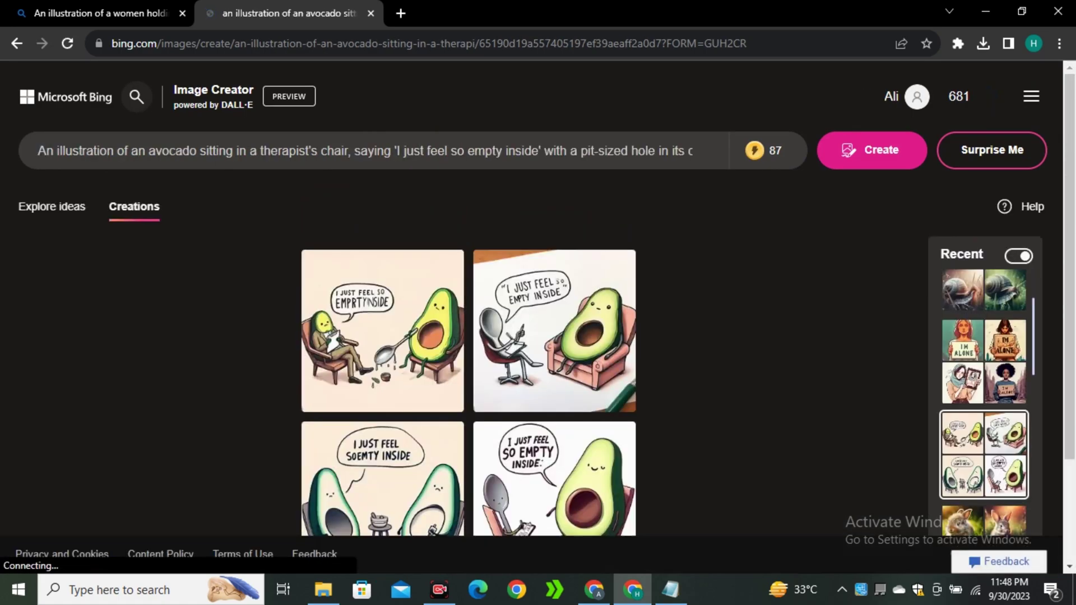
{"action": "scroll", "coordinate": [554, 252], "scroll_direction": "down", "scroll_amount": 3}
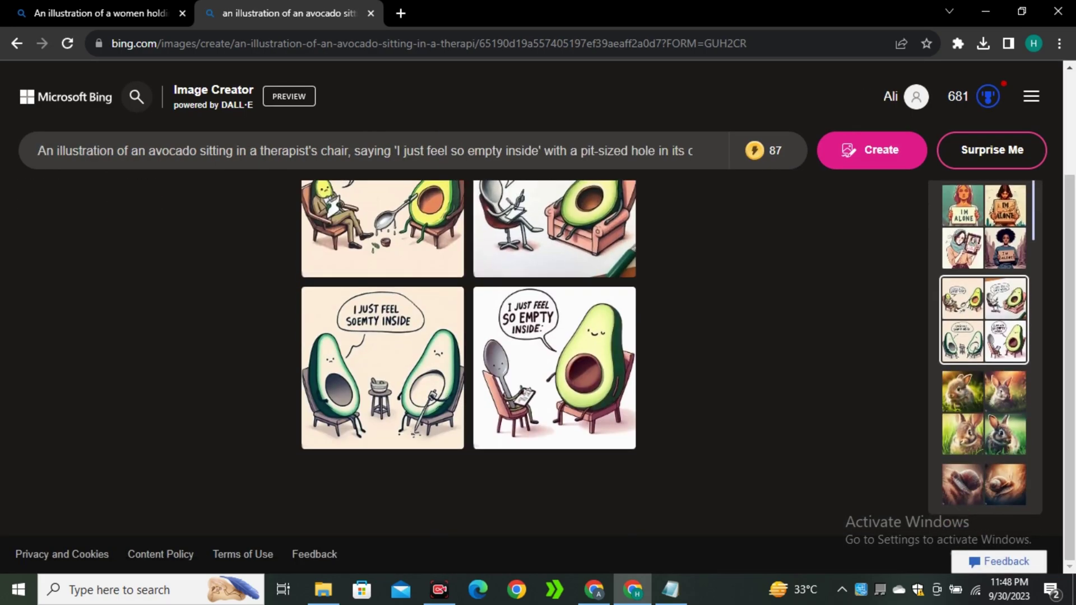
{"action": "scroll", "coordinate": [554, 275], "scroll_direction": "up", "scroll_amount": 1}
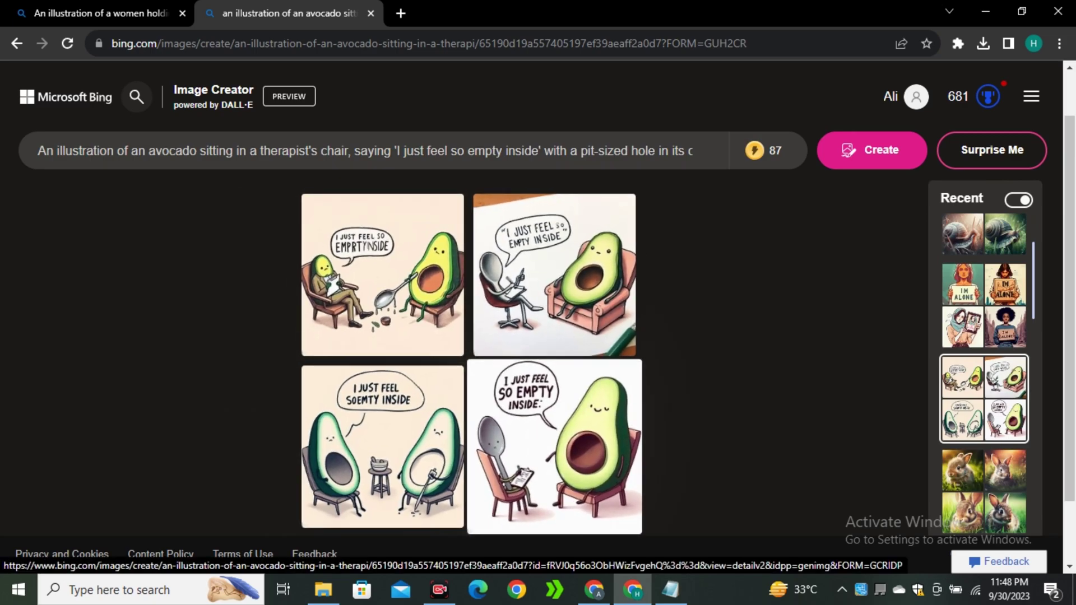
{"action": "left_click", "coordinate": [984, 306]}
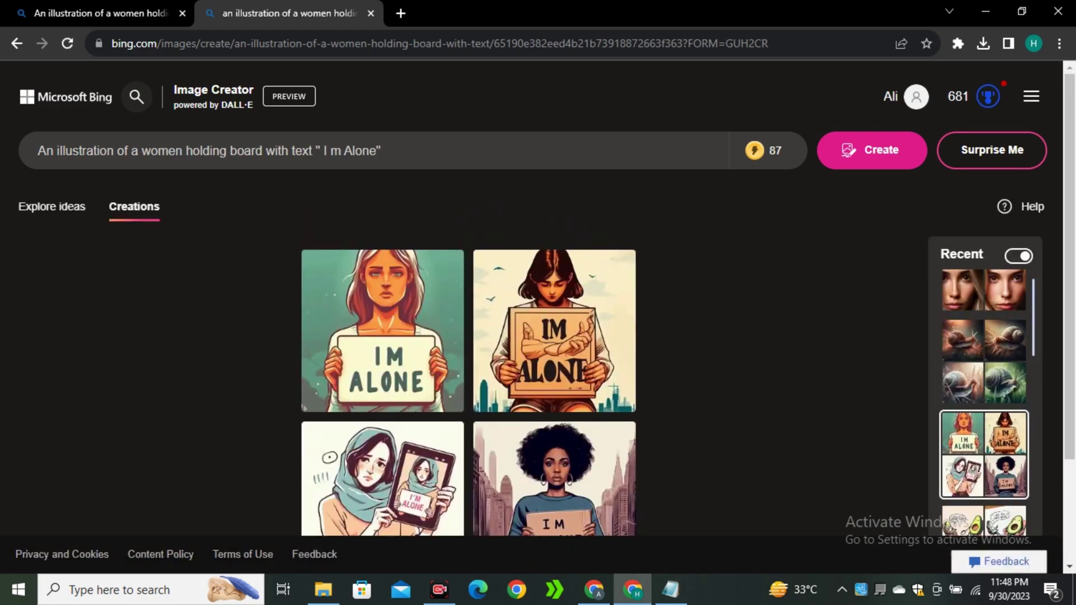
{"action": "scroll", "coordinate": [538, 359], "scroll_direction": "down", "scroll_amount": 2}
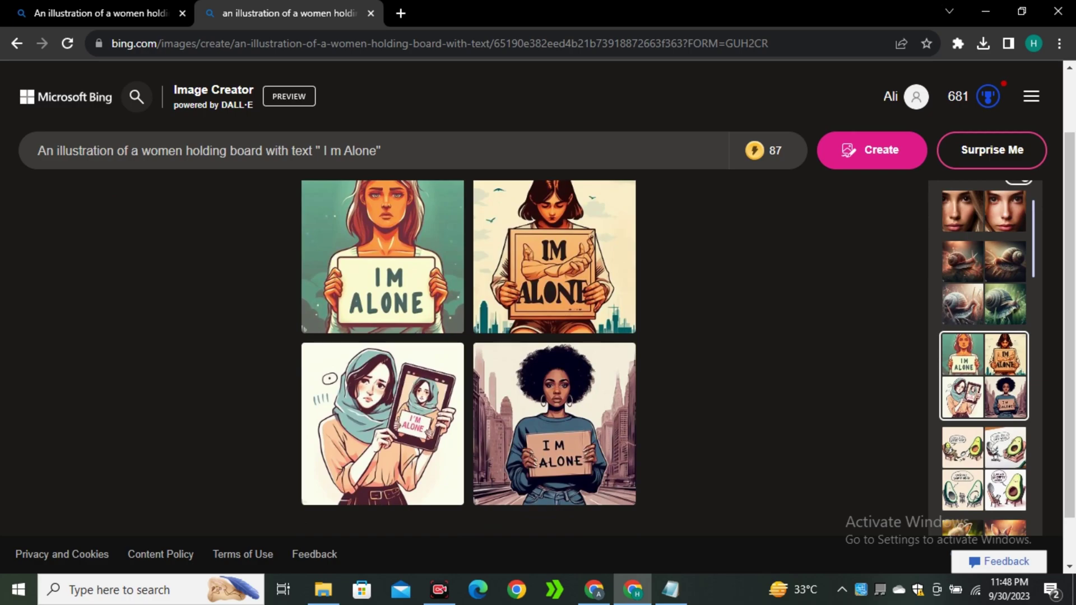